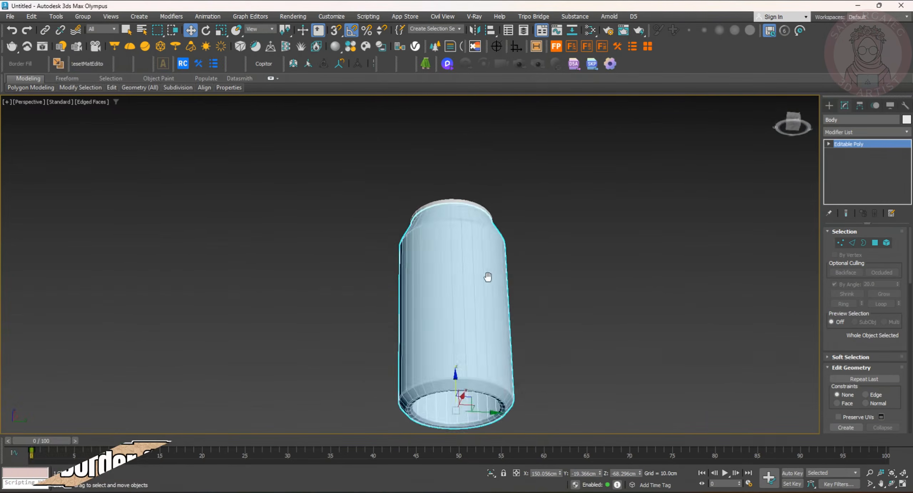
Fill the can body's open bottom using Border Fill from two vertices on its inner rim, and leave vertex editing
{"action": "middle_click_drag", "start_coordinate": [487, 275], "coordinate": [508, 251], "text": "alt"}
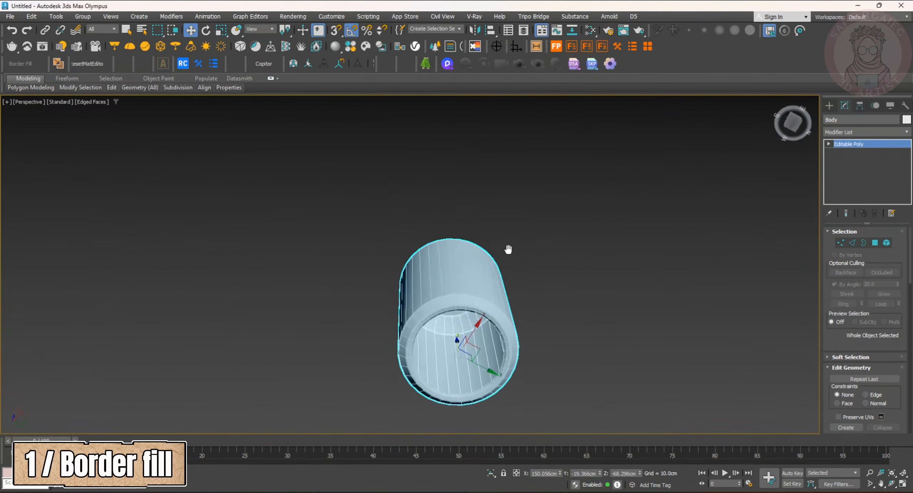
{"action": "scroll", "coordinate": [498, 321], "scroll_direction": "up", "scroll_amount": 5}
{"action": "middle_click_drag", "start_coordinate": [497, 330], "coordinate": [526, 255]}
{"action": "key", "text": "1"}
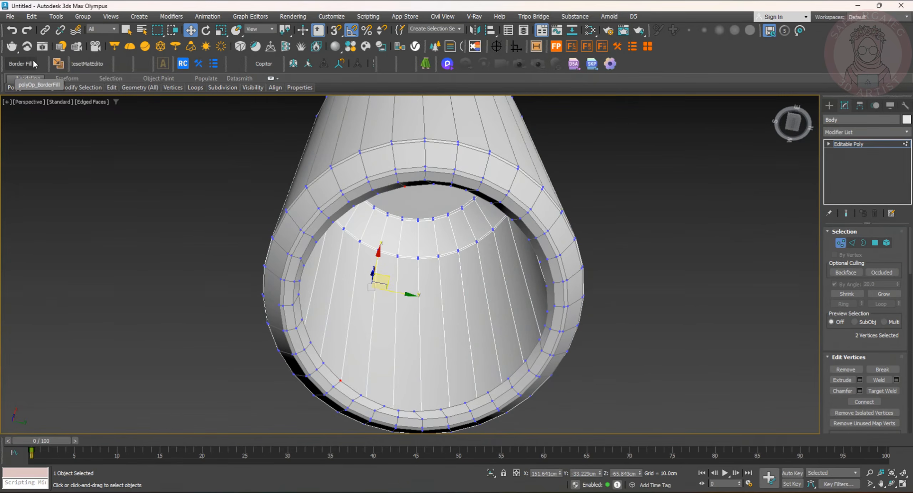
{"action": "scroll", "coordinate": [502, 262], "scroll_direction": "down", "scroll_amount": 4}
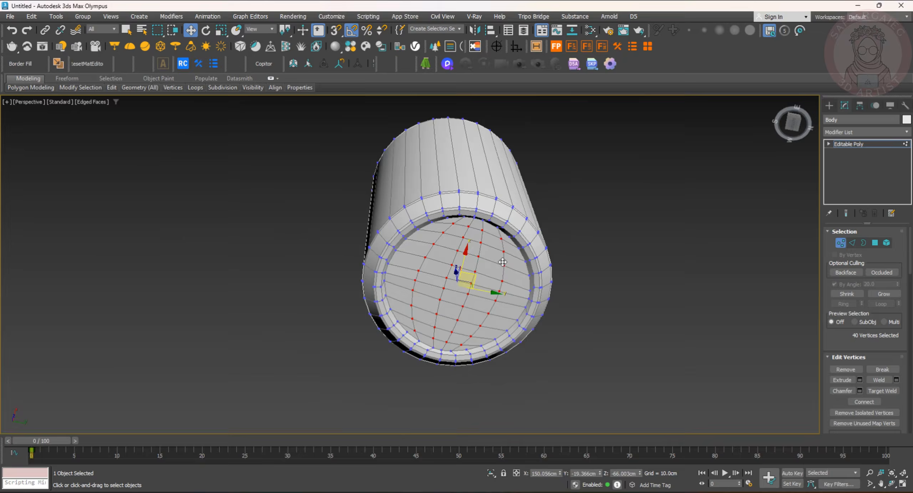
{"action": "middle_click_drag", "start_coordinate": [502, 262], "coordinate": [453, 270], "text": "alt"}
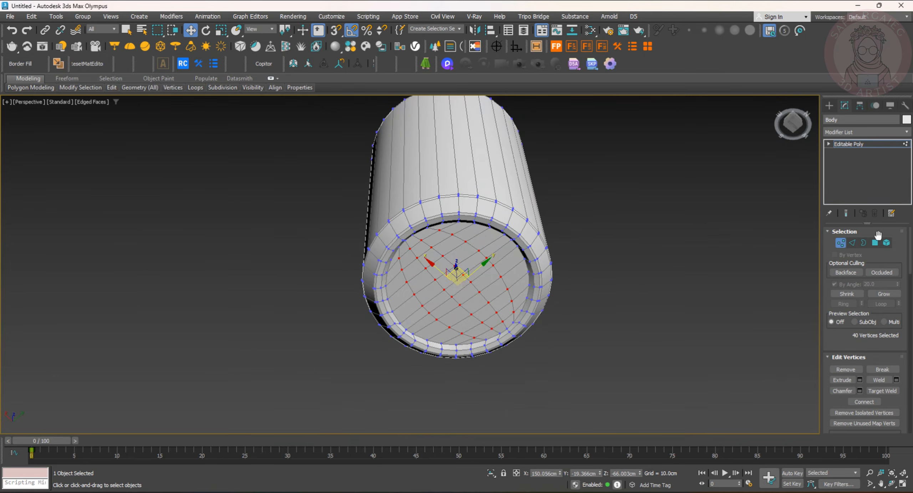
{"action": "left_click", "coordinate": [841, 243]}
{"action": "middle_click_drag", "start_coordinate": [517, 249], "coordinate": [528, 318], "text": "alt"}
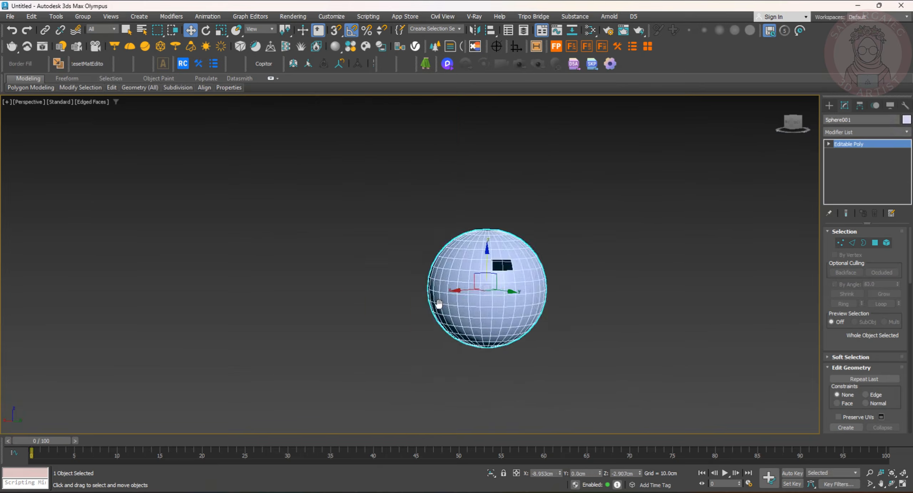
Select corner vertices on the large square hole in the sphere's side and fill it with Border Fill
{"action": "scroll", "coordinate": [435, 301], "scroll_direction": "up", "scroll_amount": 3}
{"action": "middle_click_drag", "start_coordinate": [448, 303], "coordinate": [444, 302]}
{"action": "middle_click_drag", "start_coordinate": [531, 234], "coordinate": [745, 230], "text": "alt"}
{"action": "left_click", "coordinate": [842, 243]}
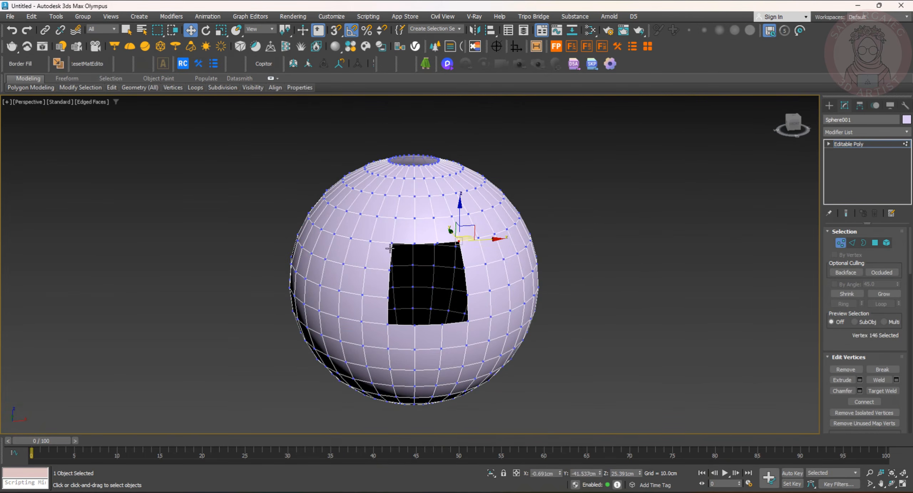
{"action": "key", "text": "ctrl+z"}
Fill the round hole at the top of the sphere with Border Fill from two opposite rim vertices
{"action": "middle_click_drag", "start_coordinate": [460, 207], "coordinate": [498, 249], "text": "alt"}
{"action": "middle_click_drag", "start_coordinate": [394, 135], "coordinate": [438, 232]}
{"action": "scroll", "coordinate": [441, 217], "scroll_direction": "up", "scroll_amount": 5}
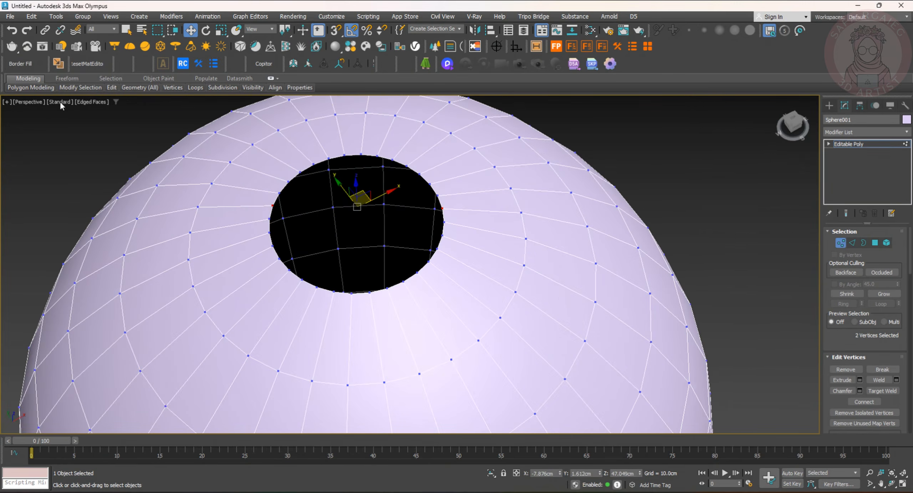
{"action": "scroll", "coordinate": [489, 320], "scroll_direction": "down", "scroll_amount": 5}
{"action": "scroll", "coordinate": [464, 214], "scroll_direction": "up", "scroll_amount": 6}
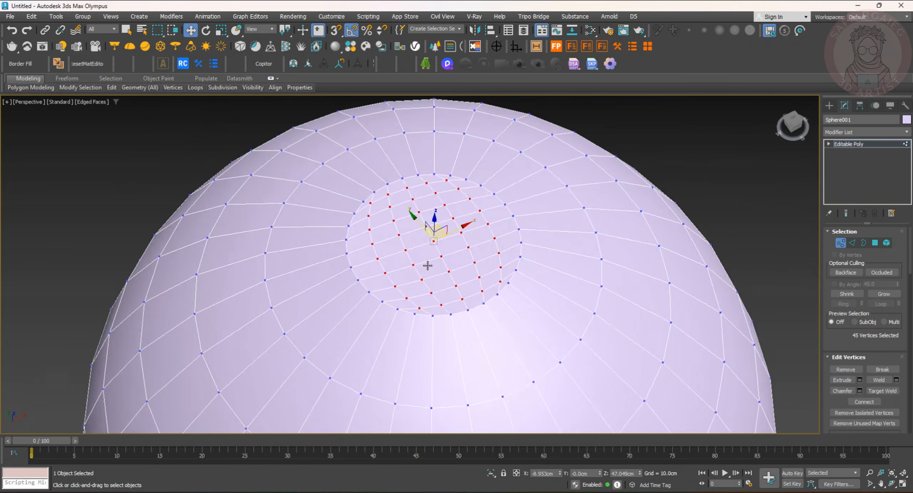
Fill the small rectangular hole in the sphere's side with Border Fill from its corner vertices
{"action": "middle_click_drag", "start_coordinate": [428, 265], "coordinate": [308, 261], "text": "alt"}
{"action": "scroll", "coordinate": [497, 298], "scroll_direction": "down", "scroll_amount": 7}
{"action": "scroll", "coordinate": [424, 266], "scroll_direction": "up", "scroll_amount": 8}
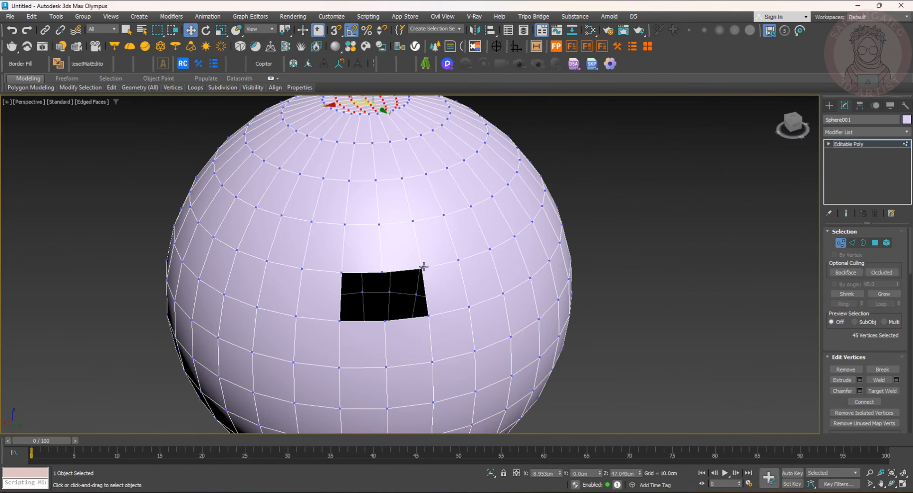
{"action": "left_click", "coordinate": [15, 68]}
{"action": "scroll", "coordinate": [404, 317], "scroll_direction": "down", "scroll_amount": 3}
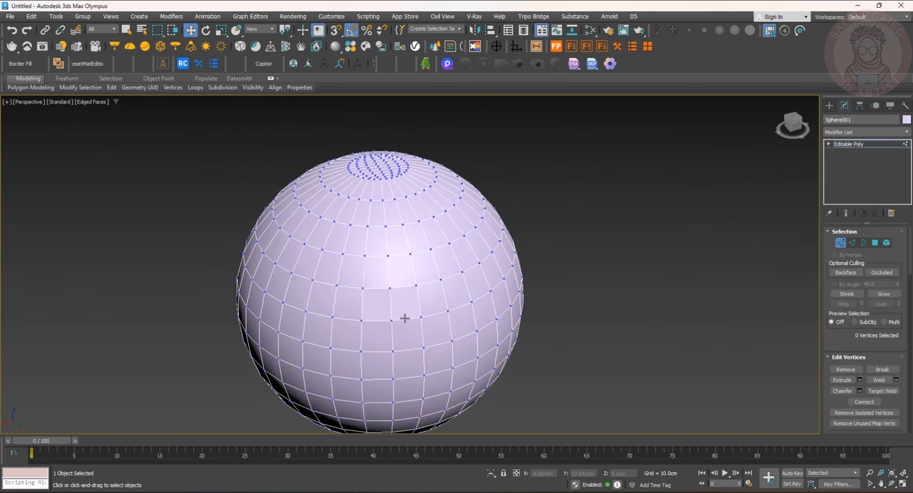
{"action": "scroll", "coordinate": [403, 318], "scroll_direction": "up", "scroll_amount": 5}
{"action": "scroll", "coordinate": [403, 318], "scroll_direction": "down", "scroll_amount": 5}
{"action": "middle_click_drag", "start_coordinate": [369, 316], "coordinate": [678, 328], "text": "alt"}
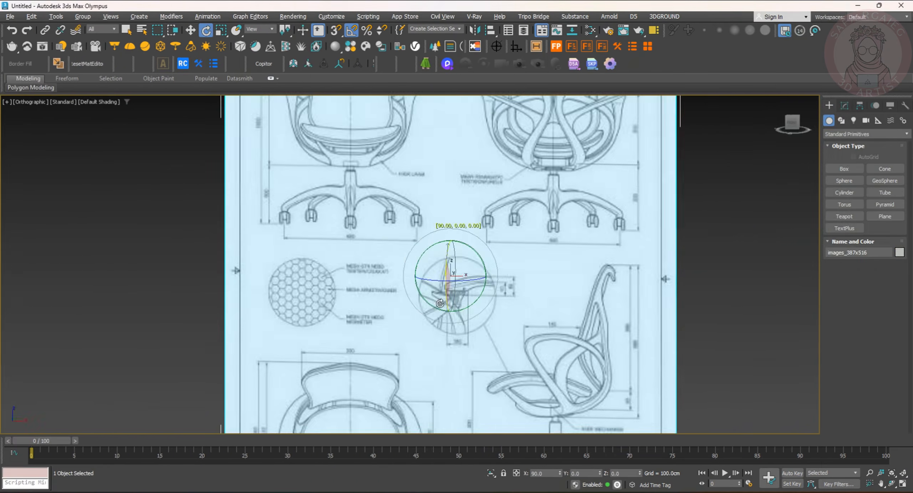
Lower the opacity of the selected chair reference image to 11 in Paste RefImage
{"action": "scroll", "coordinate": [440, 303], "scroll_direction": "down", "scroll_amount": 4}
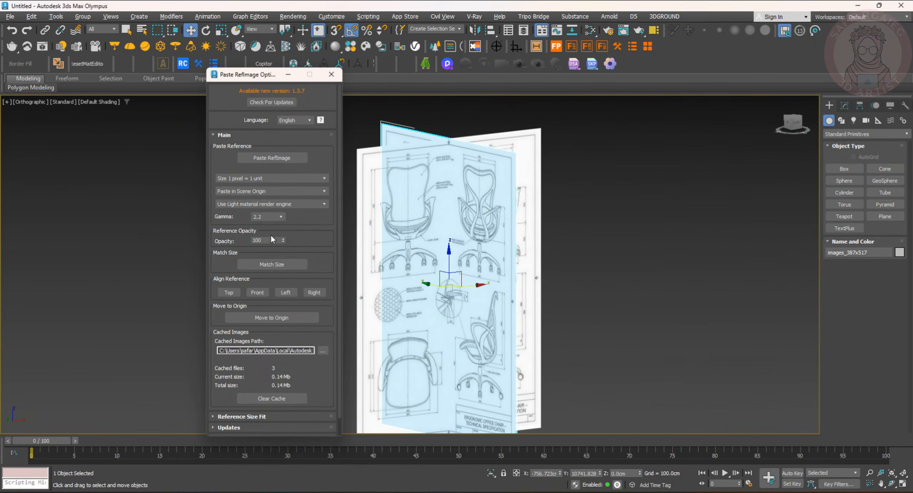
{"action": "left_click_drag", "start_coordinate": [283, 242], "coordinate": [310, 285]}
{"action": "mouse_move", "coordinate": [469, 286]}
{"action": "middle_mouse_down", "text": "alt"}
{"action": "mouse_move", "coordinate": [477, 286]}
{"action": "mouse_move", "coordinate": [460, 285]}
{"action": "middle_mouse_up", "text": "alt"}
Try the Left, Top and Right alignments on the chair reference image
{"action": "left_click", "coordinate": [286, 292]}
{"action": "left_click", "coordinate": [235, 293]}
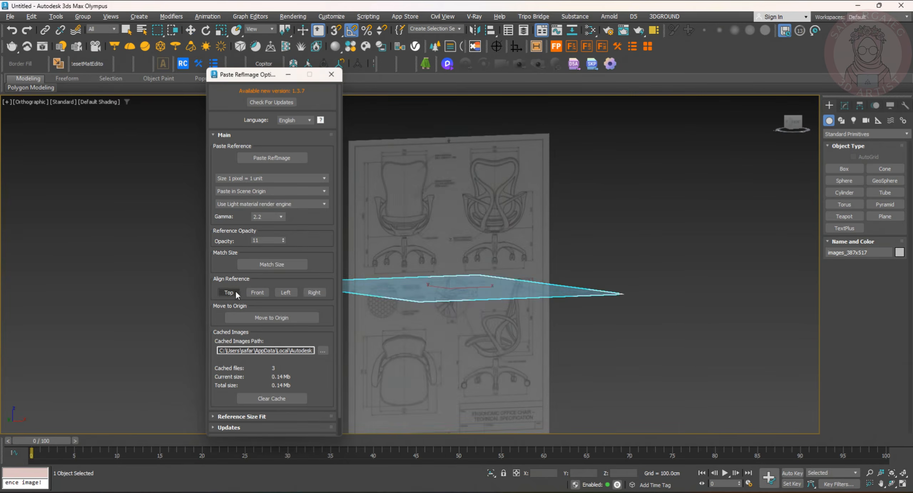
{"action": "left_click", "coordinate": [314, 292]}
{"action": "left_click", "coordinate": [226, 292]}
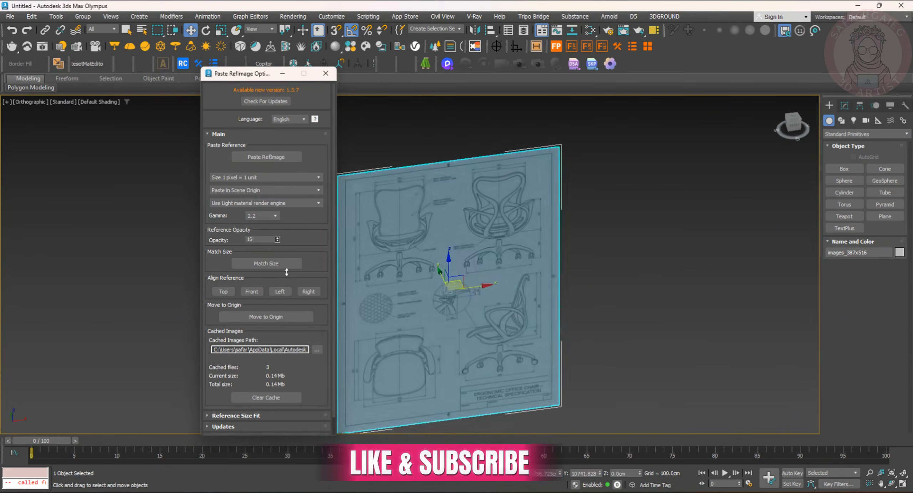
{"action": "left_click", "coordinate": [308, 292]}
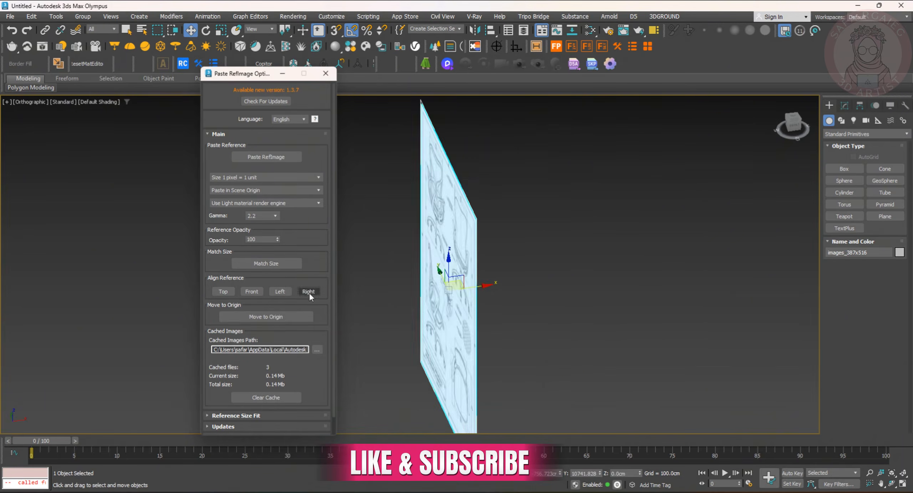
{"action": "left_click", "coordinate": [223, 291]}
View the chair reference from the Top and Left views and set its alignment to Right
{"action": "key", "text": "t"}
{"action": "key", "text": "l"}
{"action": "scroll", "coordinate": [484, 279], "scroll_direction": "down", "scroll_amount": 5}
{"action": "left_click", "coordinate": [281, 292]}
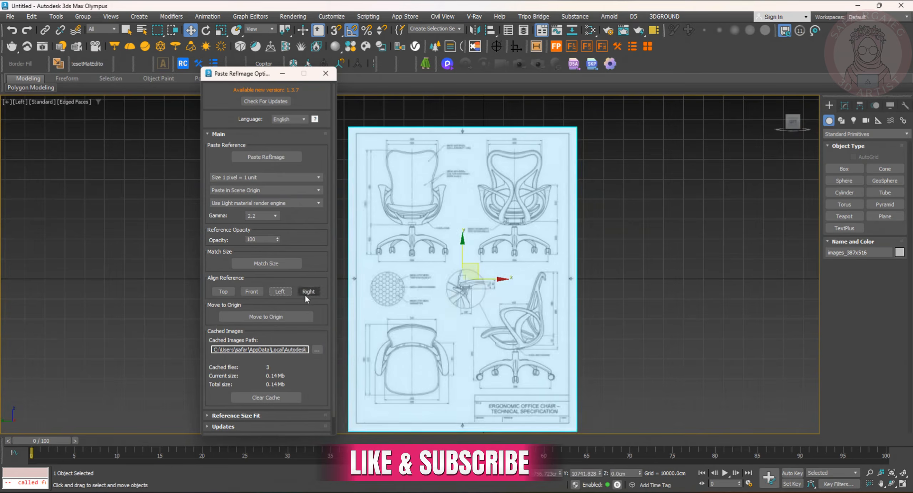
{"action": "left_click", "coordinate": [305, 296]}
Pick the chair image as the Reference Size Fit plane and set its reference size to 85 cm
{"action": "left_click", "coordinate": [251, 415]}
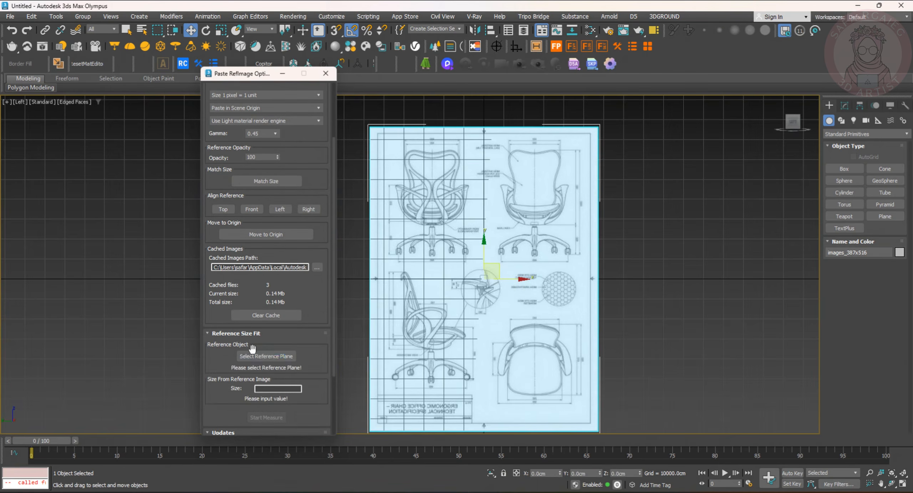
{"action": "left_click", "coordinate": [252, 351]}
{"action": "left_click", "coordinate": [479, 266]}
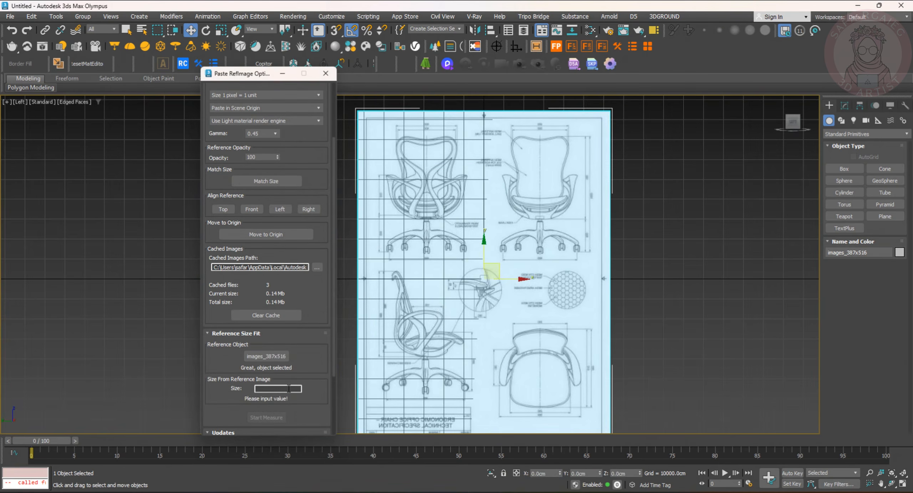
{"action": "type", "text": "85"}
{"action": "key", "text": "Return"}
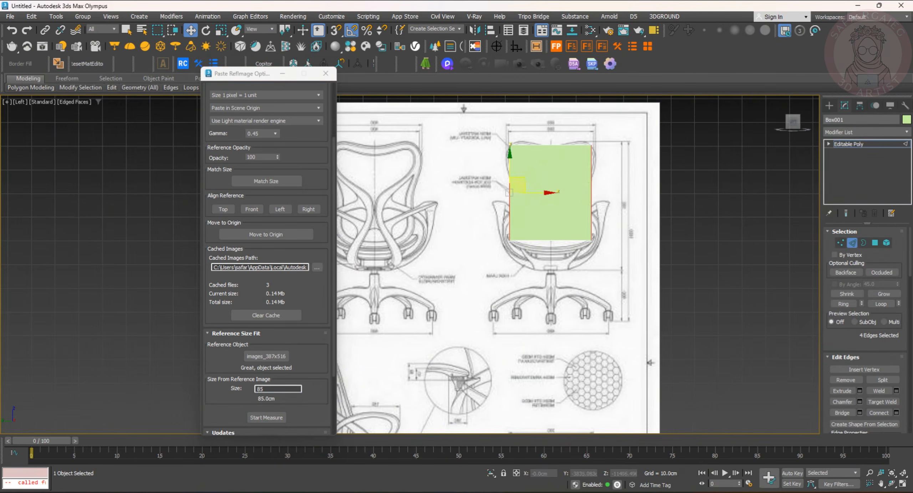
Connect the four selected vertical edges of the green box with 3 segments
{"action": "left_click", "coordinate": [417, 270]}
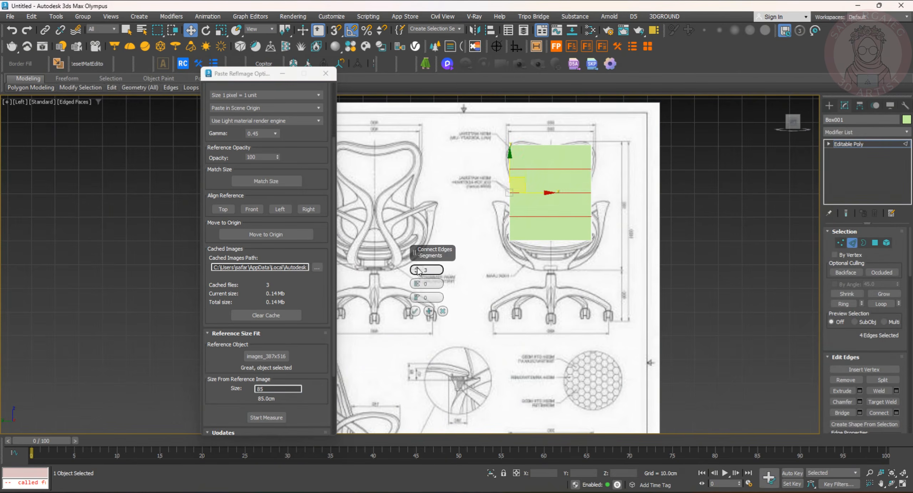
{"action": "left_click", "coordinate": [414, 310]}
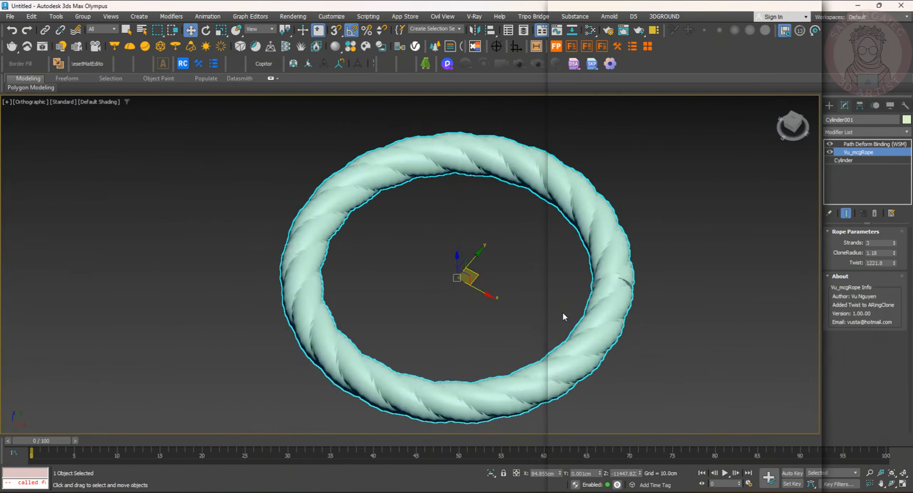
{"action": "scroll", "coordinate": [562, 313], "scroll_direction": "up", "scroll_amount": 3}
{"action": "middle_click_drag", "start_coordinate": [563, 315], "coordinate": [639, 289], "text": "alt"}
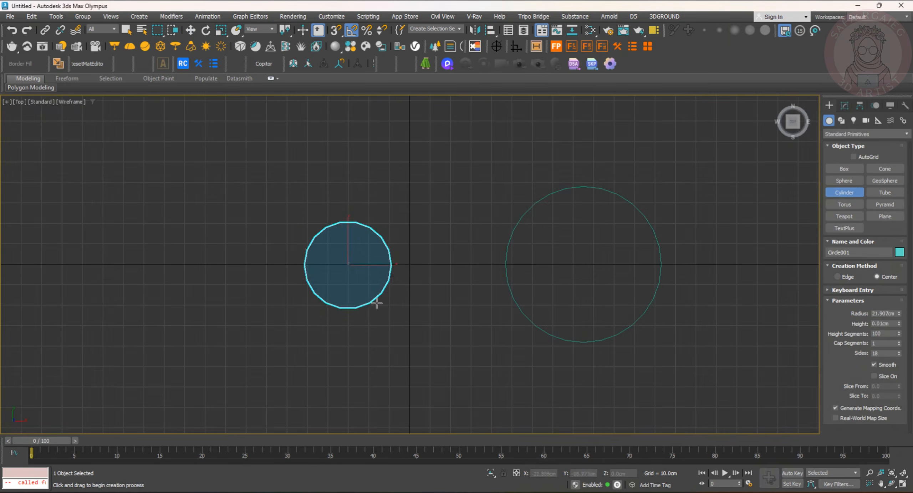
Finish a cylinder about 104 cm high beside the circle, shade the Top view, and rotate the cylinder -90° about X
{"action": "left_click", "coordinate": [417, 108]}
{"action": "key", "text": "F3"}
{"action": "right_click", "coordinate": [370, 290]}
{"action": "key", "text": "e"}
{"action": "left_click_drag", "start_coordinate": [359, 290], "coordinate": [360, 250]}
Set the cylinder's radius to 4 cm and height to 50 cm, and display its edged faces
{"action": "left_click", "coordinate": [845, 105]}
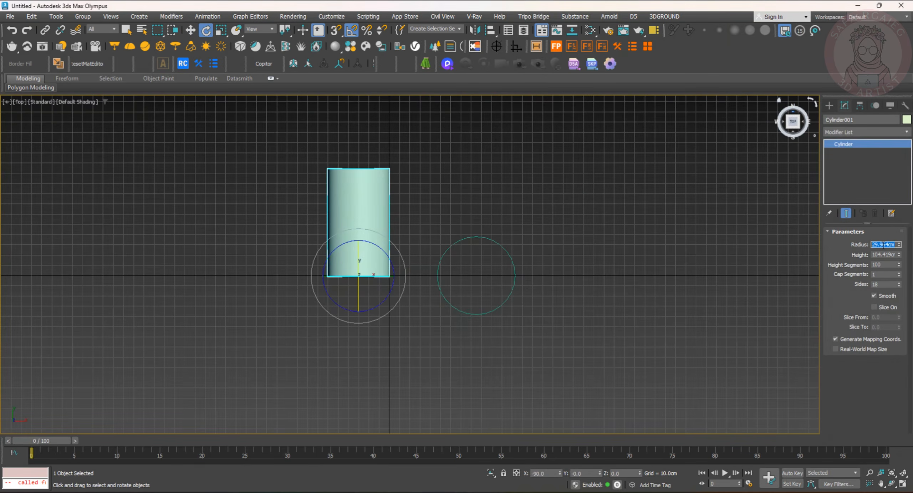
{"action": "type", "text": "4"}
{"action": "key", "text": "Tab"}
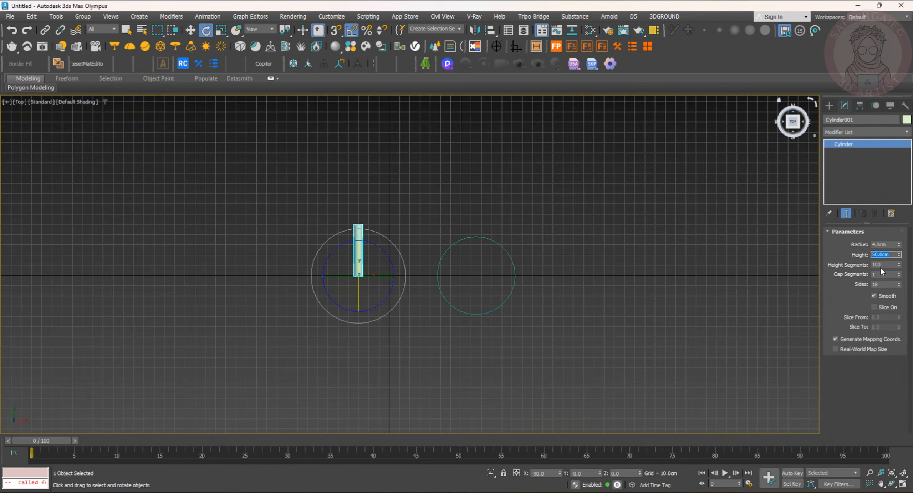
{"action": "scroll", "coordinate": [423, 277], "scroll_direction": "up", "scroll_amount": 8}
{"action": "key", "text": "F4"}
{"action": "key", "text": "w"}
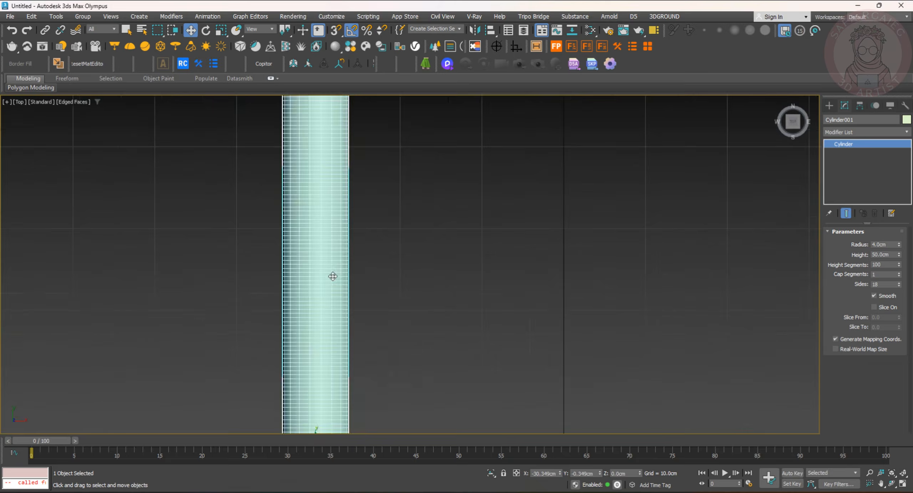
Apply the Vu_mcgRope modifier to the cylinder
{"action": "left_click", "coordinate": [858, 131]}
{"action": "type", "text": "mc"}
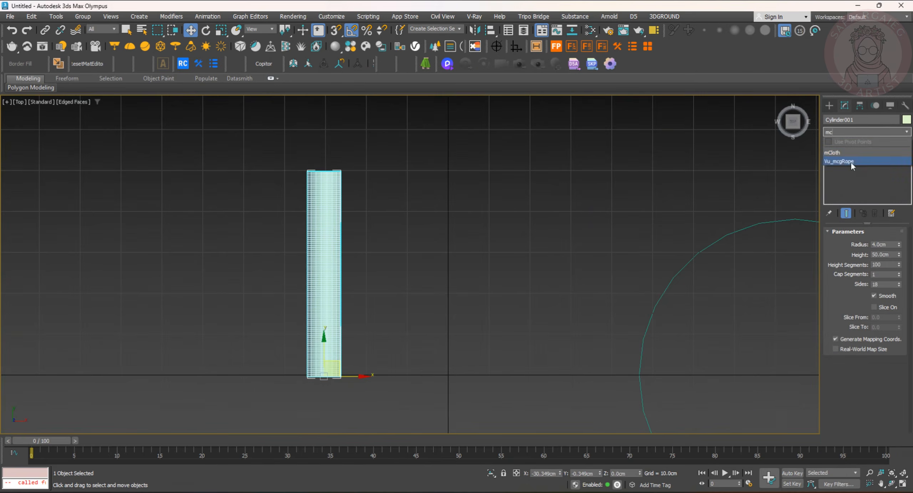
{"action": "left_click", "coordinate": [851, 160]}
{"action": "scroll", "coordinate": [437, 236], "scroll_direction": "up", "scroll_amount": 5}
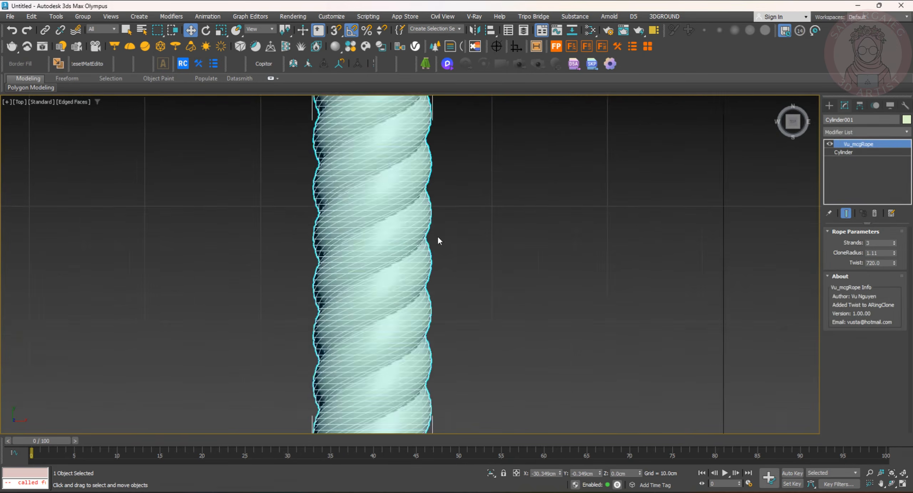
Set the rope's CloneRadius to 1.18 and its Twist to 700
{"action": "scroll", "coordinate": [438, 235], "scroll_direction": "down", "scroll_amount": 5}
{"action": "left_click_drag", "start_coordinate": [893, 249], "coordinate": [508, 88]}
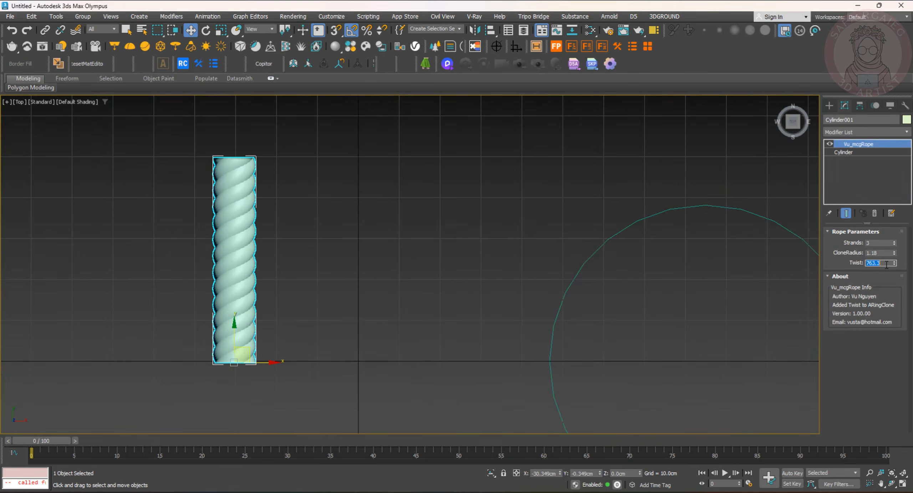
{"action": "key", "text": "Return"}
{"action": "scroll", "coordinate": [230, 228], "scroll_direction": "up", "scroll_amount": 5}
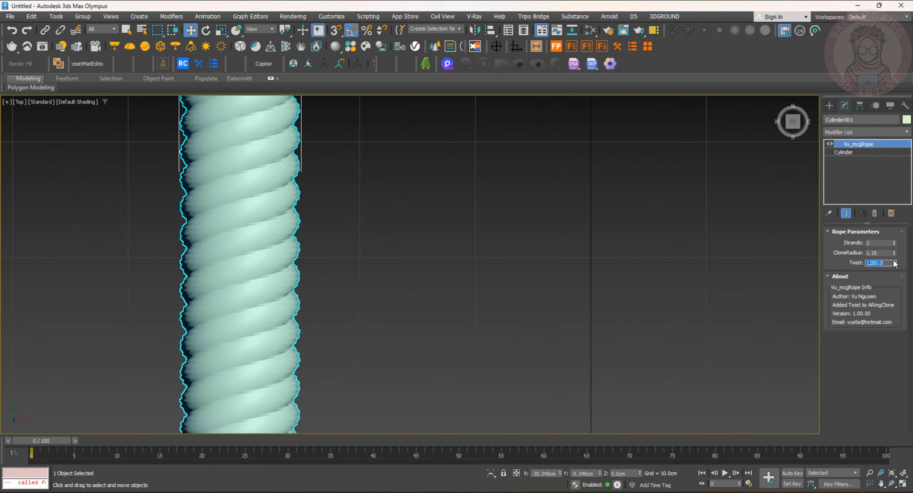
{"action": "type", "text": "700"}
{"action": "key", "text": "Return"}
{"action": "scroll", "coordinate": [235, 274], "scroll_direction": "down", "scroll_amount": 5}
Apply PathDeform (WSM) to the rope, pick the circle as its path, and move the rope to the path
{"action": "left_click", "coordinate": [850, 132]}
{"action": "type", "text": "pat"}
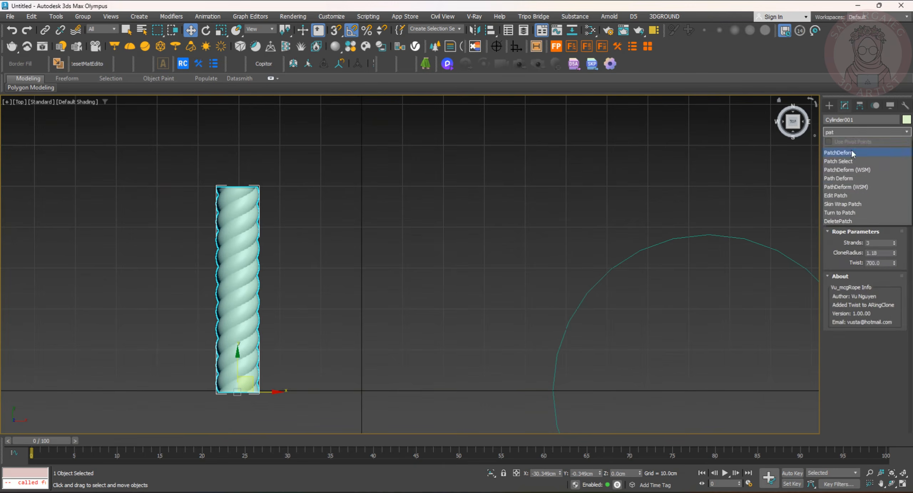
{"action": "left_click", "coordinate": [857, 186]}
{"action": "left_click", "coordinate": [864, 258]}
{"action": "left_click", "coordinate": [772, 248]}
{"action": "left_click", "coordinate": [864, 312]}
Set the path deform to Percent 8, Stretch 4.8, Rotation -424 and Twist 322 so the rope closes into a ring
{"action": "scroll", "coordinate": [654, 236], "scroll_direction": "down", "scroll_amount": 2}
{"action": "middle_click_drag", "start_coordinate": [655, 235], "coordinate": [543, 187]}
{"action": "left_click_drag", "start_coordinate": [892, 270], "coordinate": [891, 97]}
{"action": "left_click_drag", "start_coordinate": [892, 290], "coordinate": [37, 475]}
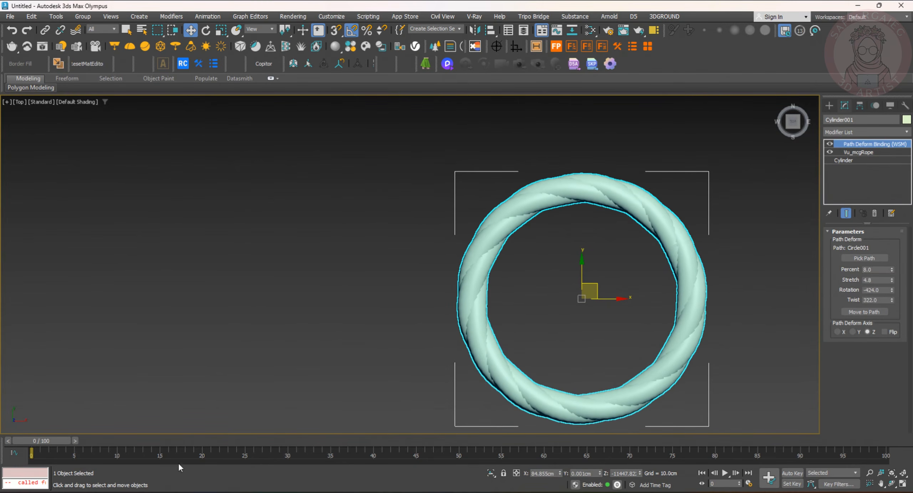
Set the Twist of the Vu_mcgRope modifier beneath the path deform to 1221.8
{"action": "left_click", "coordinate": [858, 153]}
{"action": "left_click_drag", "start_coordinate": [894, 263], "coordinate": [331, 220]}
{"action": "middle_click_drag", "start_coordinate": [535, 250], "coordinate": [457, 234]}
{"action": "middle_click_drag", "start_coordinate": [595, 283], "coordinate": [555, 275], "text": "alt"}
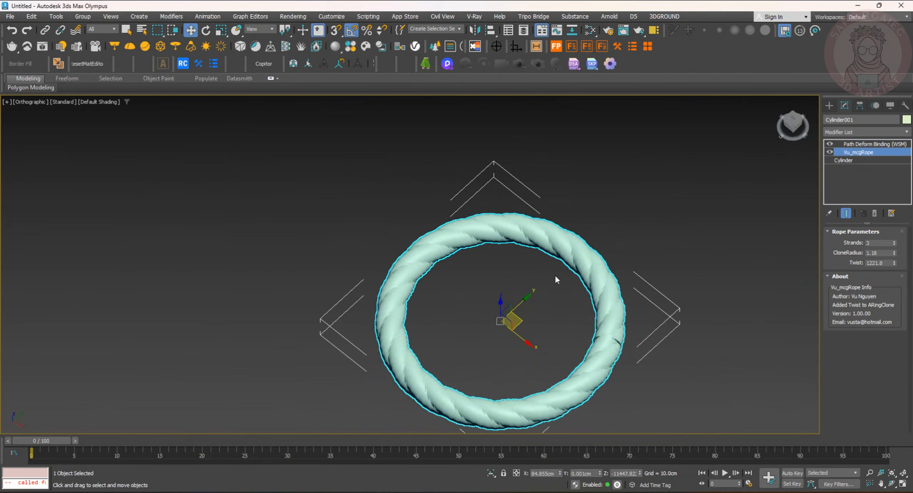
Hide the selection brackets and examine the rope ring's strands with and without edged faces
{"action": "scroll", "coordinate": [579, 310], "scroll_direction": "up", "scroll_amount": 3}
{"action": "key", "text": "F4"}
{"action": "middle_click_drag", "start_coordinate": [578, 310], "coordinate": [671, 314], "text": "alt"}
{"action": "key", "text": "j"}
{"action": "key", "text": "F4"}
{"action": "scroll", "coordinate": [562, 313], "scroll_direction": "up", "scroll_amount": 4}
{"action": "scroll", "coordinate": [562, 313], "scroll_direction": "down", "scroll_amount": 2}
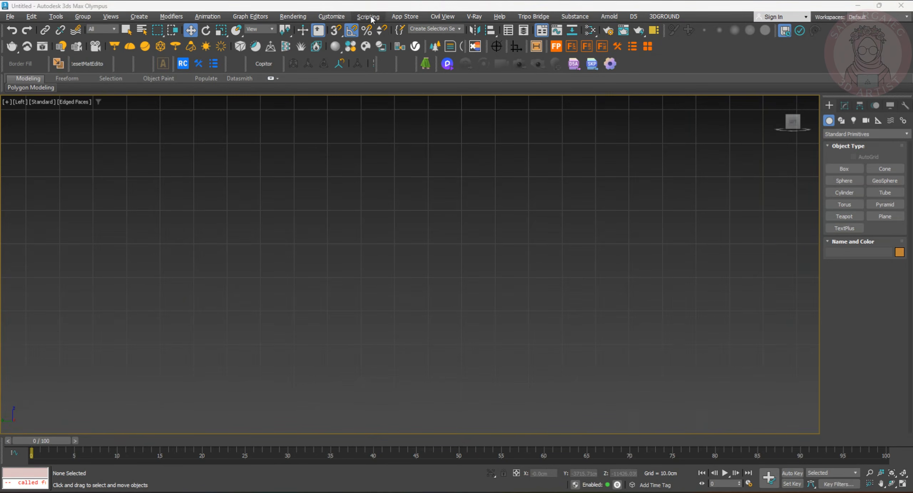
Install the Max Creation Graph package Vu_mcgRope.mcg from the vu_mcgrope_0_0 folder in Downloads
{"action": "left_click", "coordinate": [371, 18]}
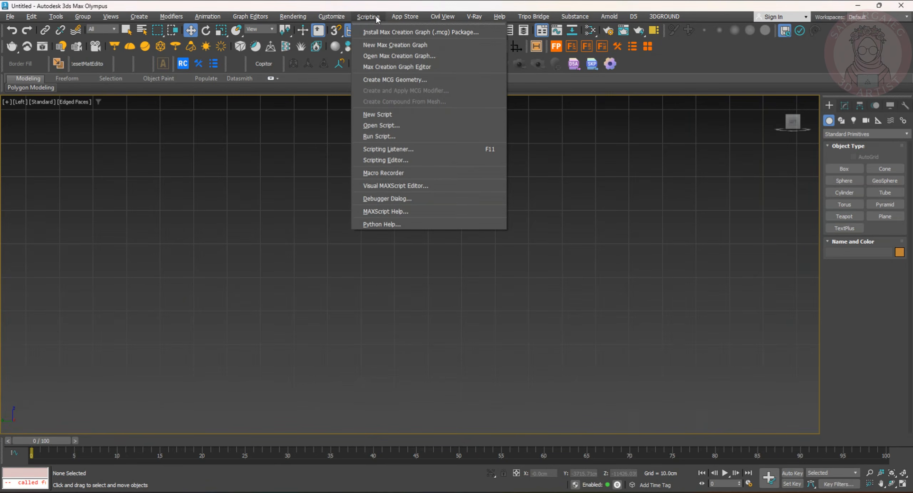
{"action": "left_click", "coordinate": [412, 33]}
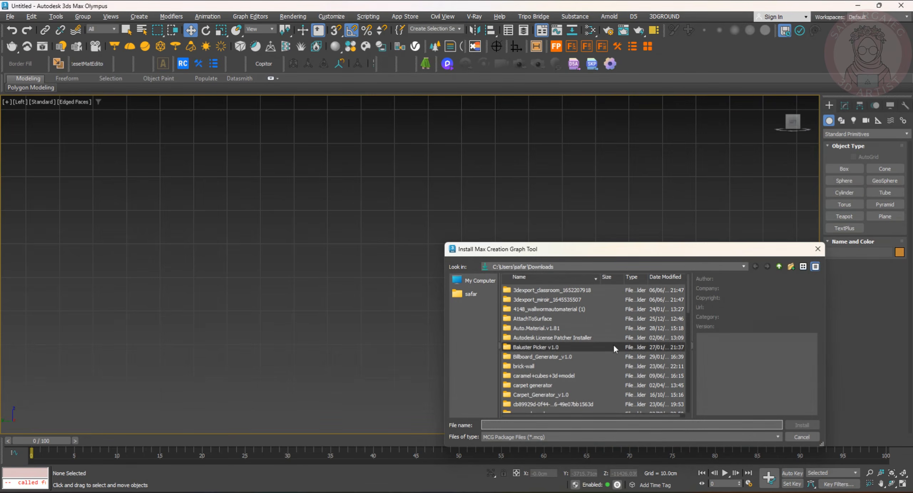
{"action": "left_click", "coordinate": [565, 357]}
{"action": "key", "text": "v"}
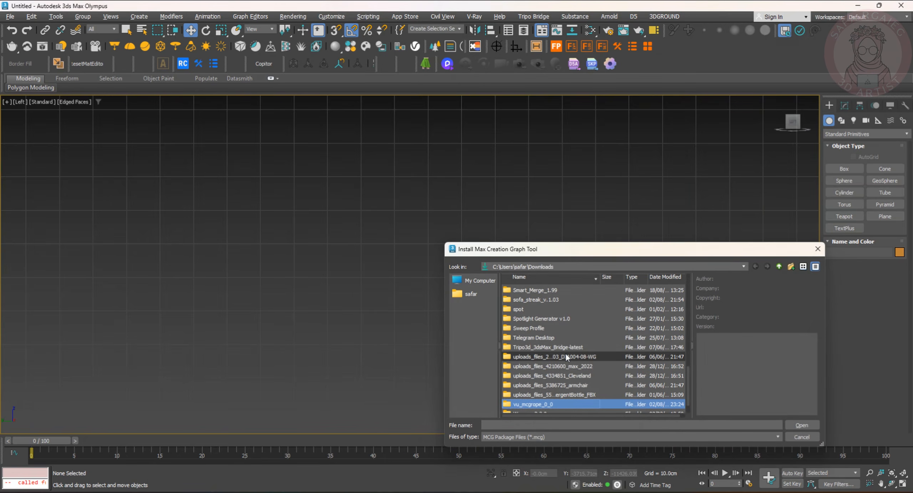
{"action": "double_click", "coordinate": [523, 404]}
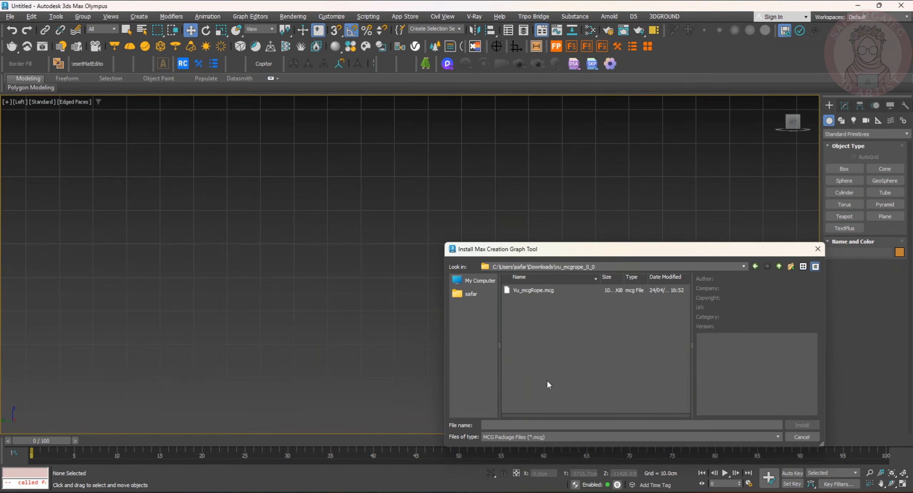
{"action": "double_click", "coordinate": [535, 290]}
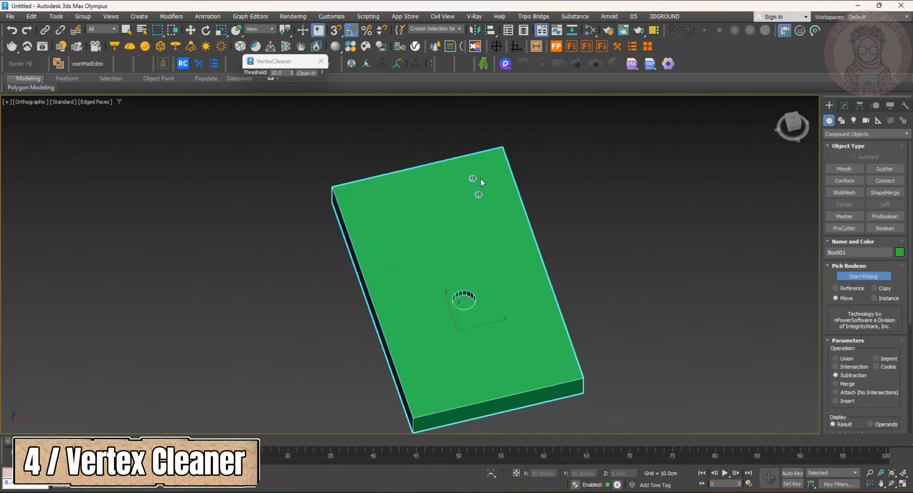
Examine the three ProBoolean holes in the green box from another angle, with and without edged faces
{"action": "scroll", "coordinate": [481, 179], "scroll_direction": "up", "scroll_amount": 2}
{"action": "middle_click_drag", "start_coordinate": [485, 265], "coordinate": [454, 239], "text": "alt"}
{"action": "key", "text": "F3"}
{"action": "key", "text": "F3"}
{"action": "key", "text": "F4"}
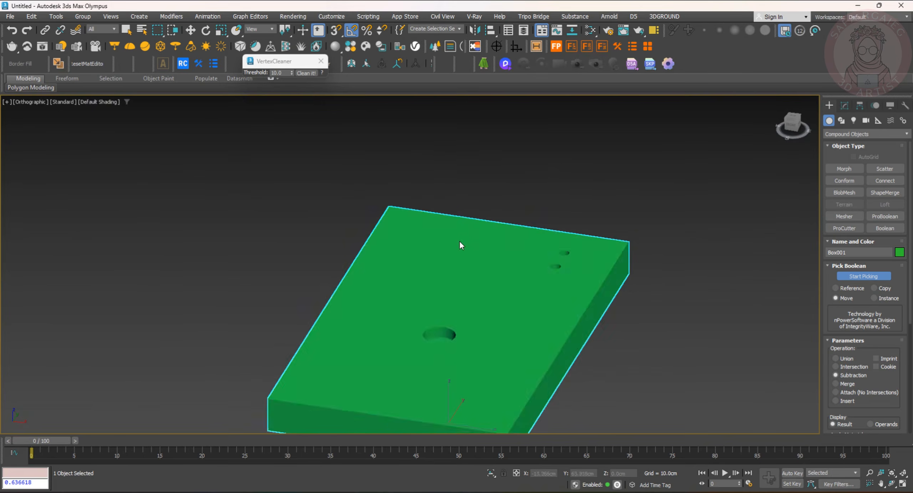
{"action": "key", "text": "F4"}
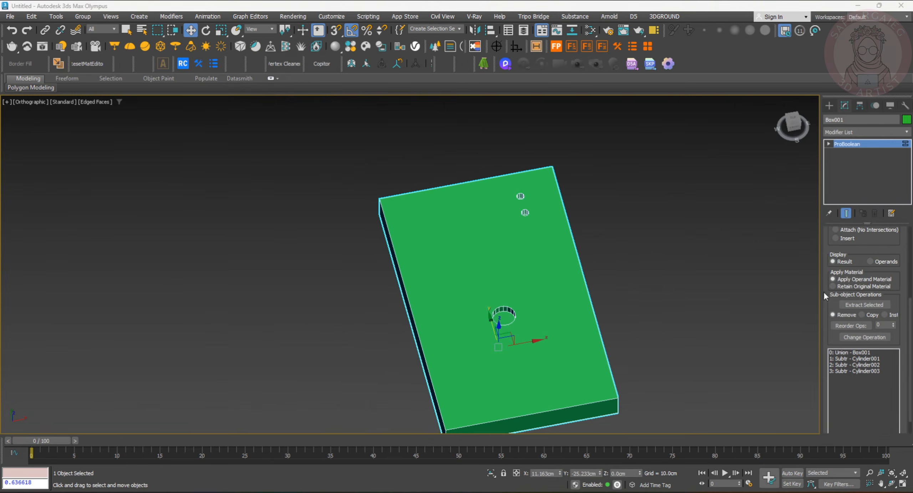
Widen the command panel to two columns and set the box's ProBoolean planar edge removal to No Edge Removal
{"action": "left_click_drag", "start_coordinate": [825, 296], "coordinate": [729, 287]}
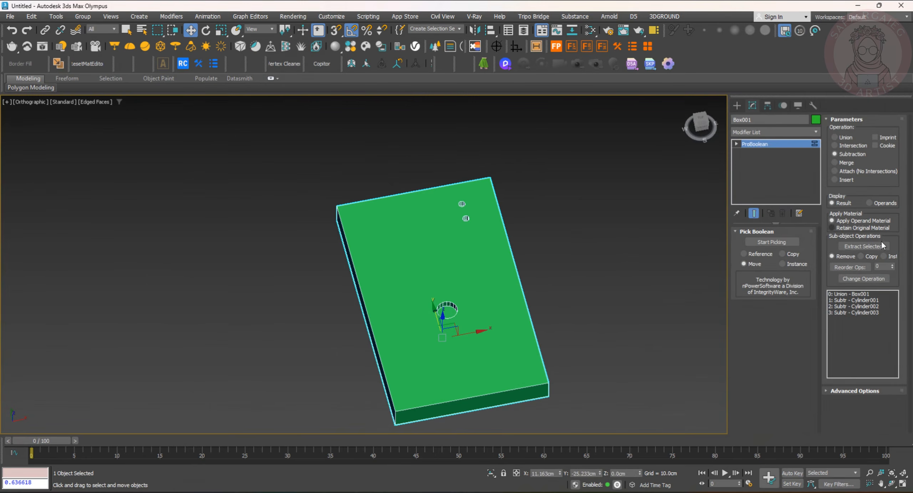
{"action": "left_click", "coordinate": [828, 393]}
{"action": "left_click", "coordinate": [851, 426]}
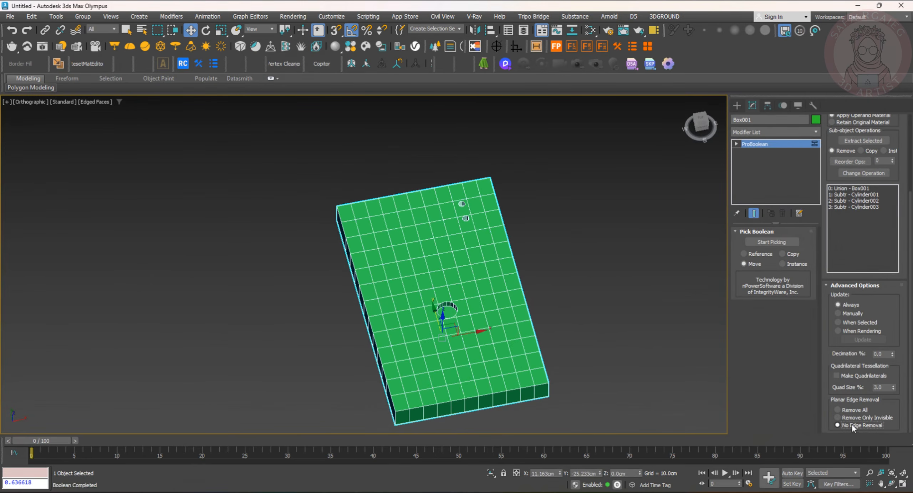
Convert the box to Editable Poly, enter vertex level and inspect the extra vertices around its holes
{"action": "right_click", "coordinate": [441, 297]}
{"action": "mouse_move", "coordinate": [471, 438]}
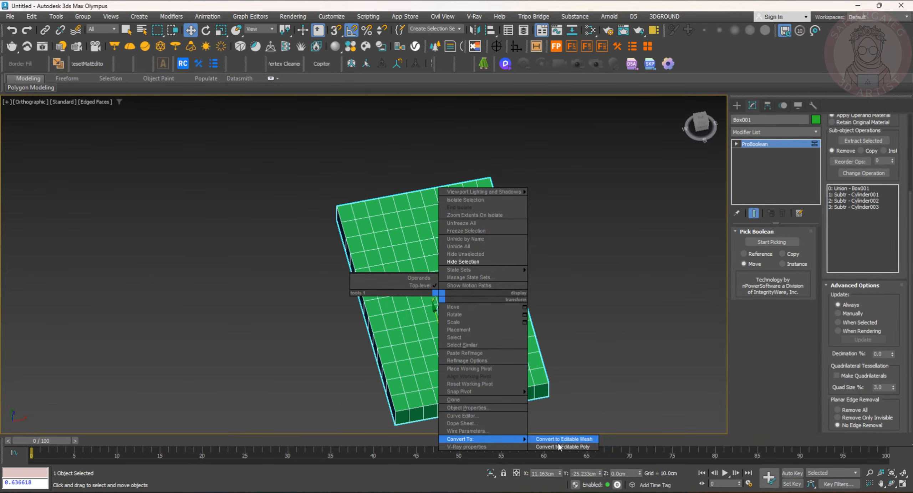
{"action": "left_click", "coordinate": [559, 447]}
{"action": "left_click", "coordinate": [749, 243]}
{"action": "scroll", "coordinate": [446, 310], "scroll_direction": "up", "scroll_amount": 5}
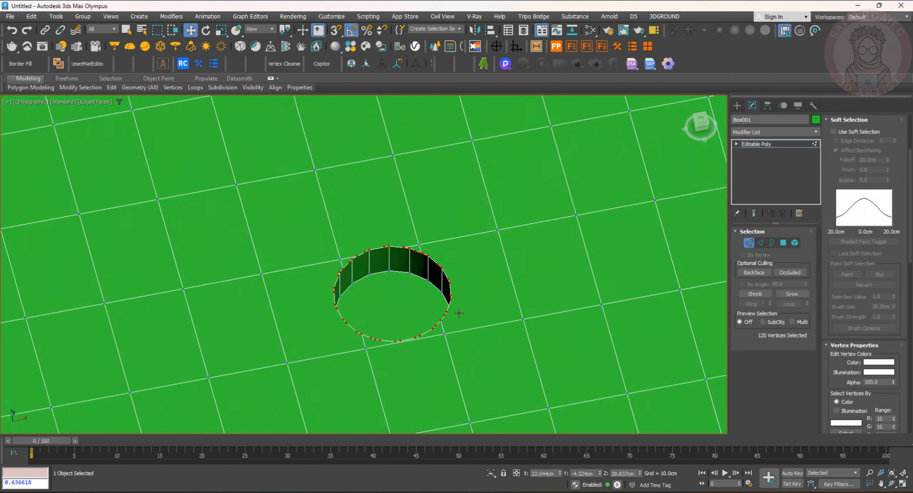
{"action": "scroll", "coordinate": [464, 310], "scroll_direction": "down", "scroll_amount": 5}
{"action": "scroll", "coordinate": [487, 311], "scroll_direction": "up", "scroll_amount": 3}
{"action": "scroll", "coordinate": [488, 311], "scroll_direction": "up", "scroll_amount": 3}
{"action": "scroll", "coordinate": [428, 318], "scroll_direction": "down", "scroll_amount": 8}
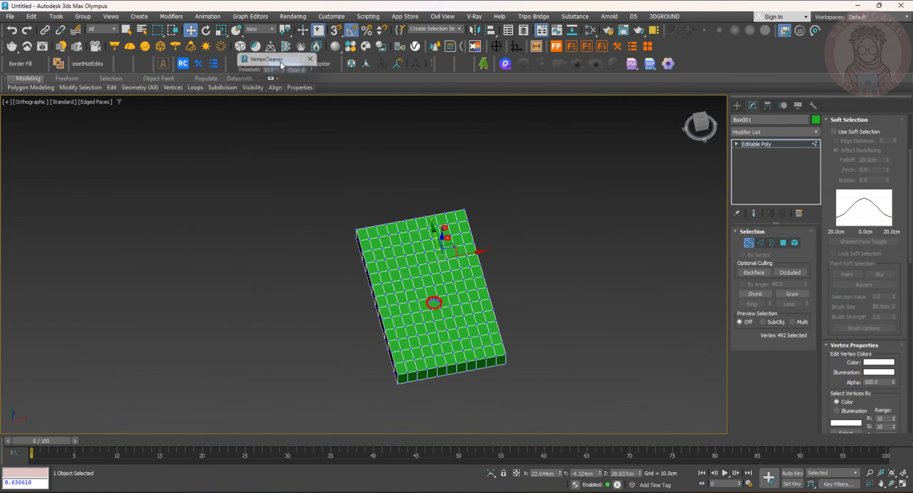
Open VertexCleaner and clean the redundant boolean vertices from the box
{"action": "left_click", "coordinate": [280, 62]}
{"action": "left_click_drag", "start_coordinate": [280, 62], "coordinate": [271, 178]}
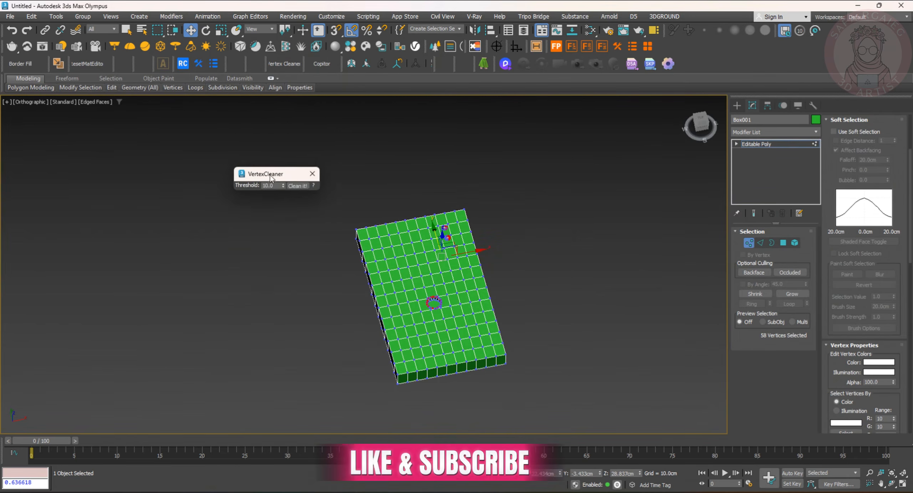
{"action": "left_click", "coordinate": [299, 185]}
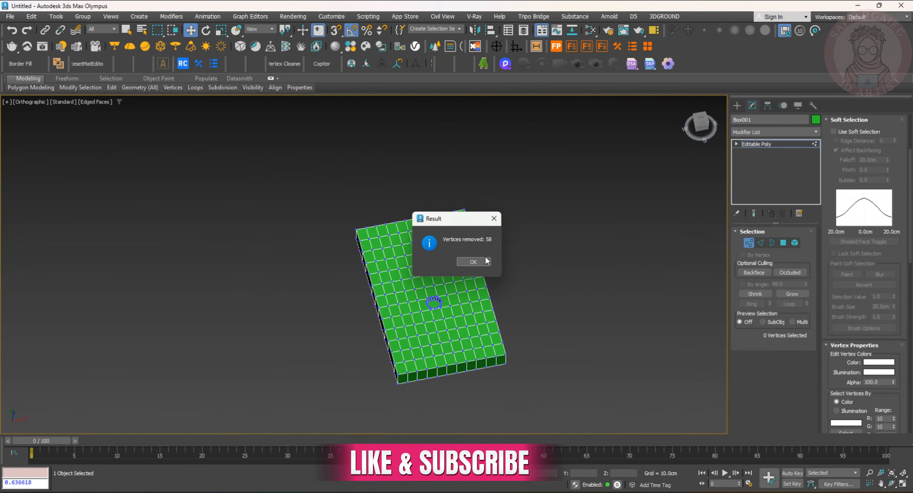
{"action": "left_click", "coordinate": [473, 261]}
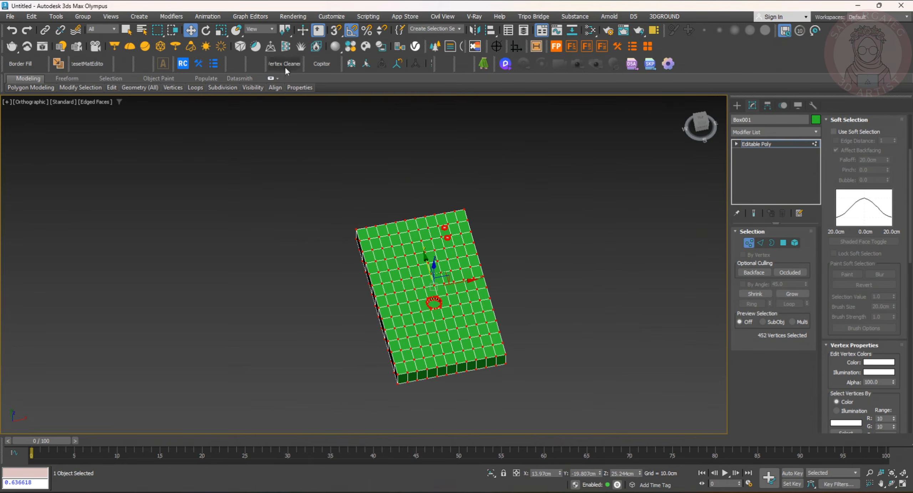
Run VertexCleaner again with all the box's vertices selected, and inspect the vertices around the holes
{"action": "left_click_drag", "start_coordinate": [282, 61], "coordinate": [267, 124]}
{"action": "left_click", "coordinate": [291, 134]}
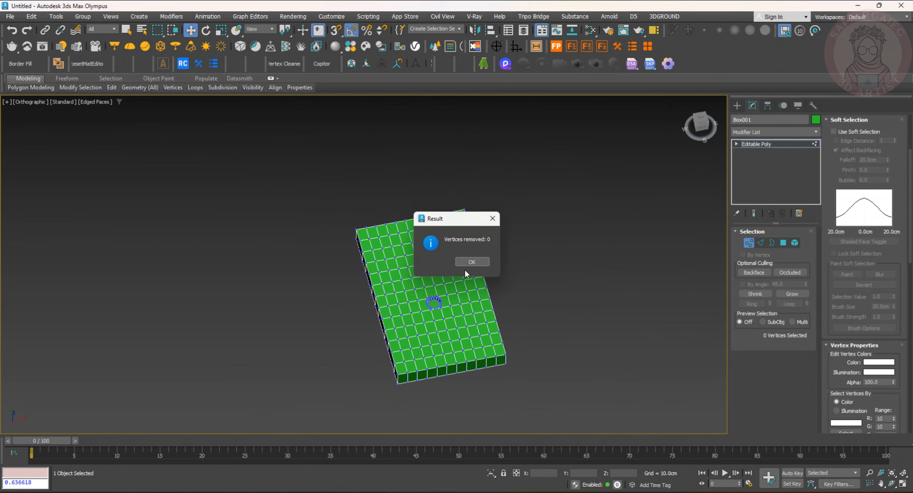
{"action": "left_click", "coordinate": [467, 264]}
{"action": "scroll", "coordinate": [456, 201], "scroll_direction": "up", "scroll_amount": 10}
{"action": "middle_click_drag", "start_coordinate": [456, 201], "coordinate": [449, 283]}
{"action": "scroll", "coordinate": [448, 283], "scroll_direction": "down", "scroll_amount": 3}
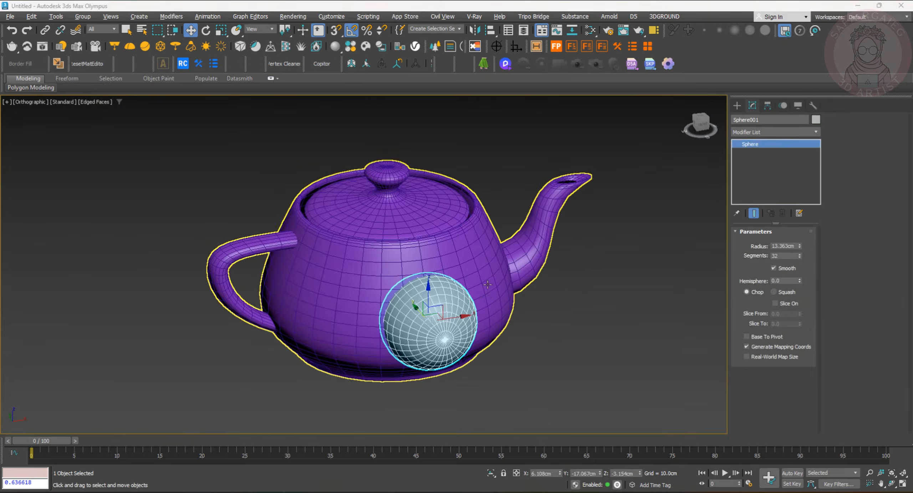
Subtract the sphere from the teapot with ProBoolean
{"action": "left_click", "coordinate": [487, 285]}
{"action": "left_click", "coordinate": [744, 148]}
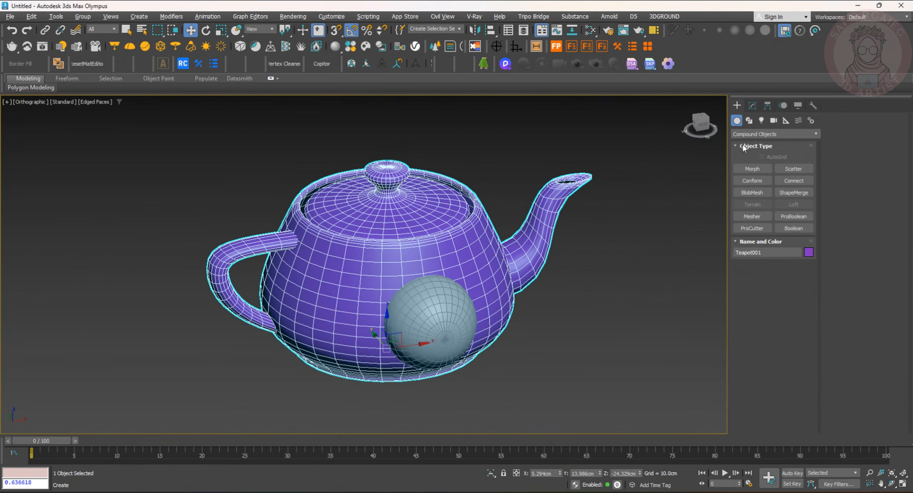
{"action": "left_click", "coordinate": [792, 216]}
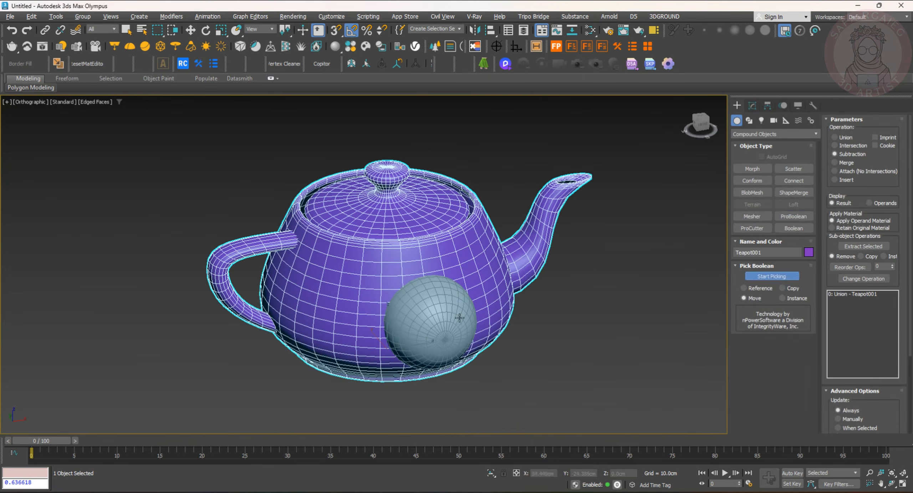
{"action": "left_click", "coordinate": [430, 320]}
{"action": "mouse_move", "coordinate": [436, 336]}
{"action": "middle_mouse_down", "text": "alt"}
{"action": "mouse_move", "coordinate": [448, 337]}
{"action": "mouse_move", "coordinate": [445, 325]}
{"action": "middle_mouse_up", "text": "alt"}
{"action": "key", "text": "w"}
Convert the cut teapot to Editable Poly and enter vertex level
{"action": "right_click", "coordinate": [456, 337]}
{"action": "mouse_move", "coordinate": [535, 480]}
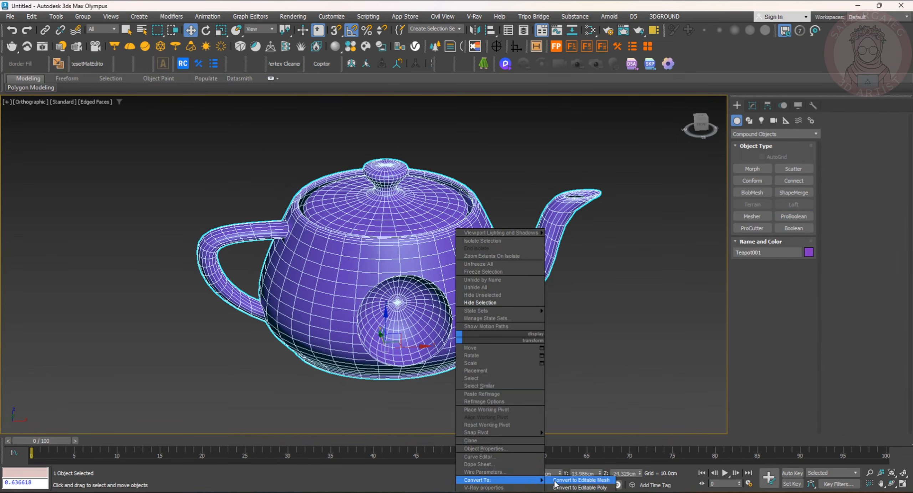
{"action": "left_click", "coordinate": [580, 487]}
{"action": "left_click", "coordinate": [749, 242]}
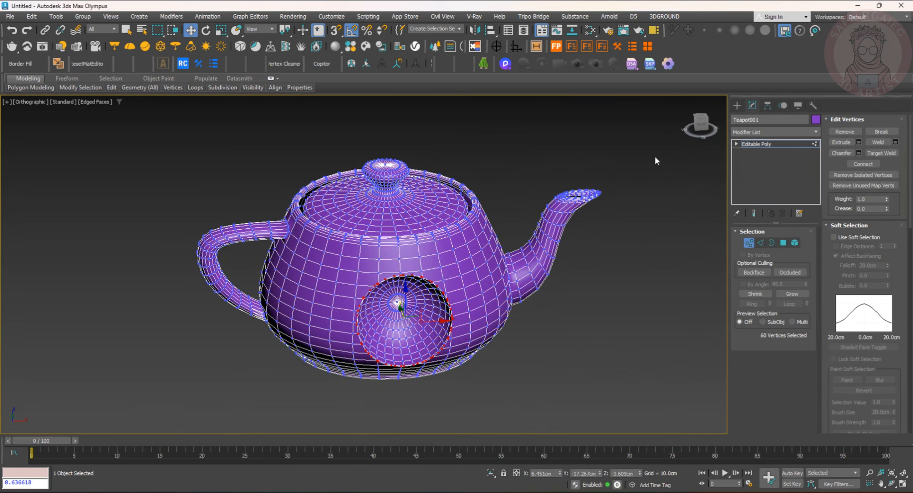
Clean the teapot's redundant boolean vertices with VertexCleaner
{"action": "left_click_drag", "start_coordinate": [68, 423], "coordinate": [69, 423]}
{"action": "left_click", "coordinate": [289, 65]}
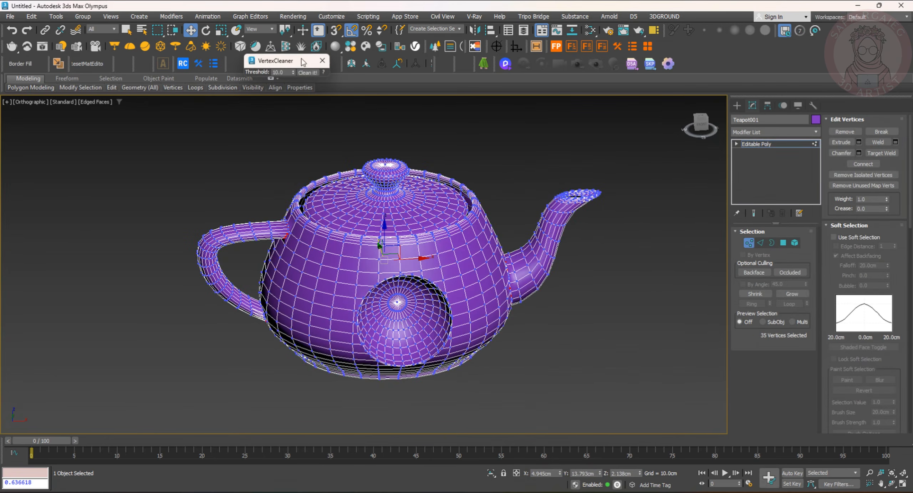
{"action": "left_click", "coordinate": [243, 137]}
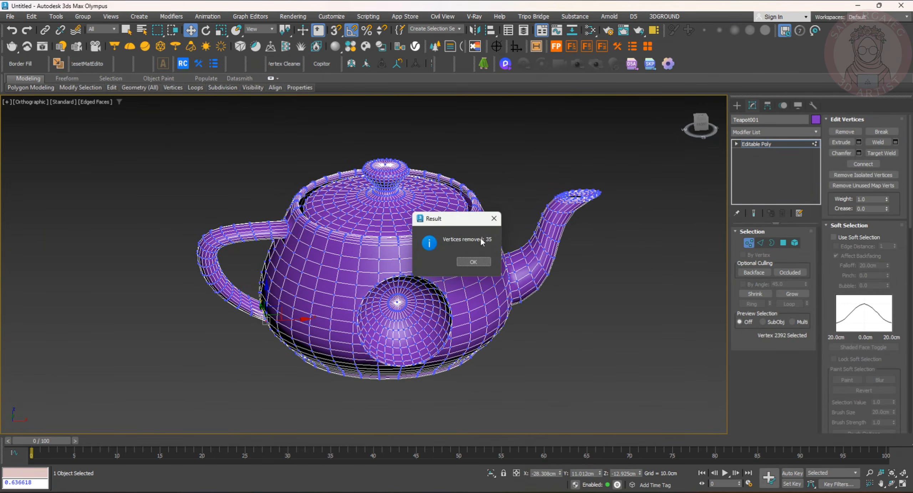
{"action": "left_click", "coordinate": [473, 262]}
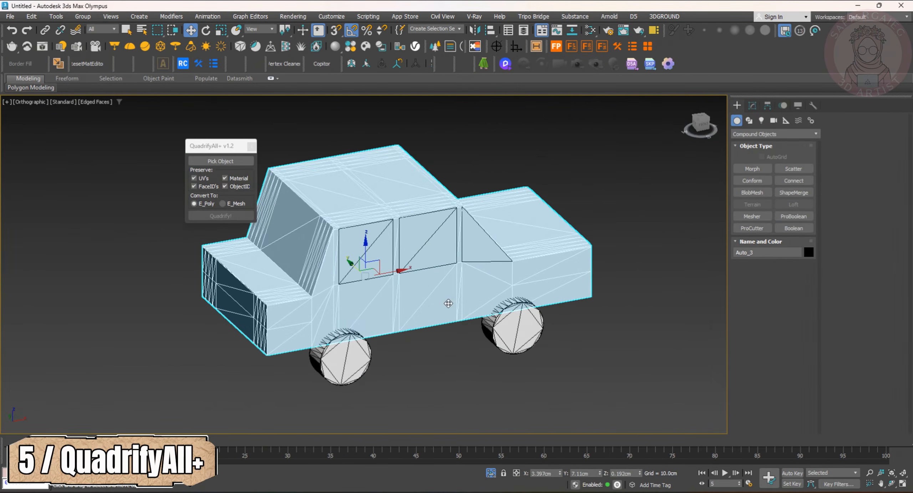
Pick the car body Auto_3 in QuadrifyAll+ and convert its triangles to quads
{"action": "left_click", "coordinate": [231, 163]}
{"action": "left_click", "coordinate": [375, 287]}
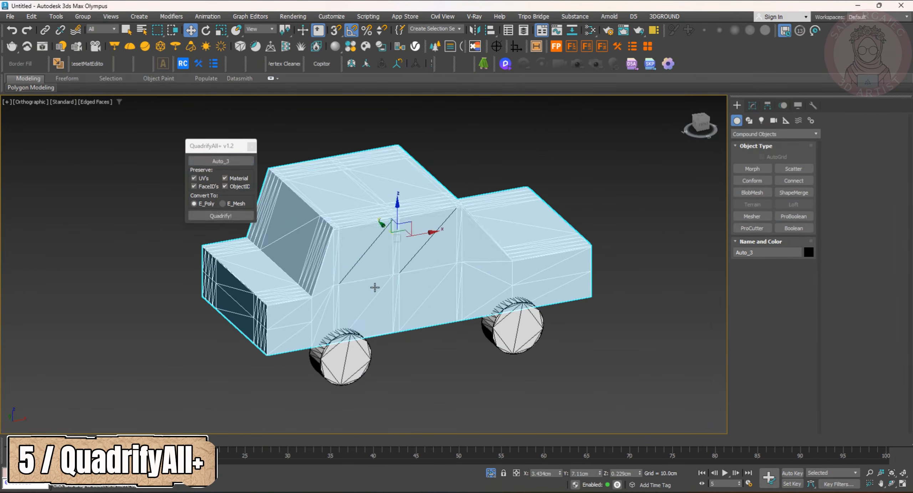
{"action": "left_click", "coordinate": [234, 216]}
Quadrify the car's wheel object Auto_1 with QuadrifyAll+ and inspect the wheel topology up close
{"action": "middle_click_drag", "start_coordinate": [385, 257], "coordinate": [487, 352], "text": "alt"}
{"action": "left_click", "coordinate": [484, 334]}
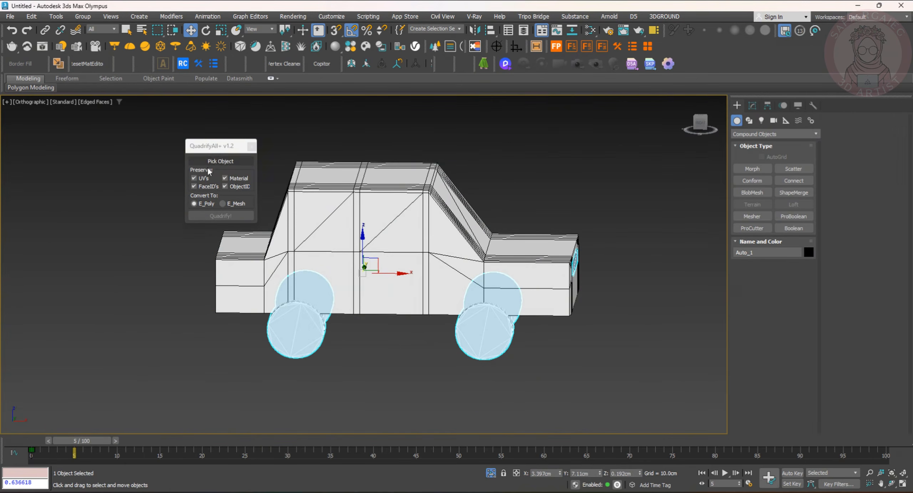
{"action": "left_click", "coordinate": [489, 330]}
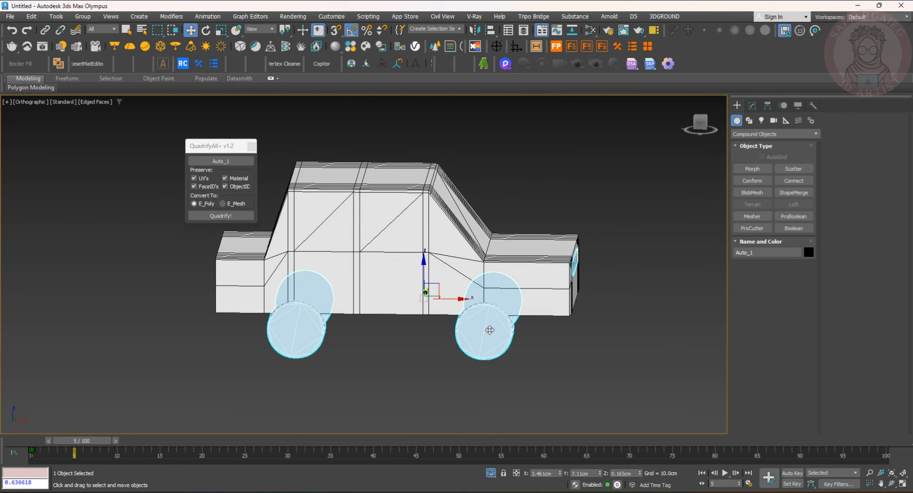
{"action": "left_click", "coordinate": [221, 216]}
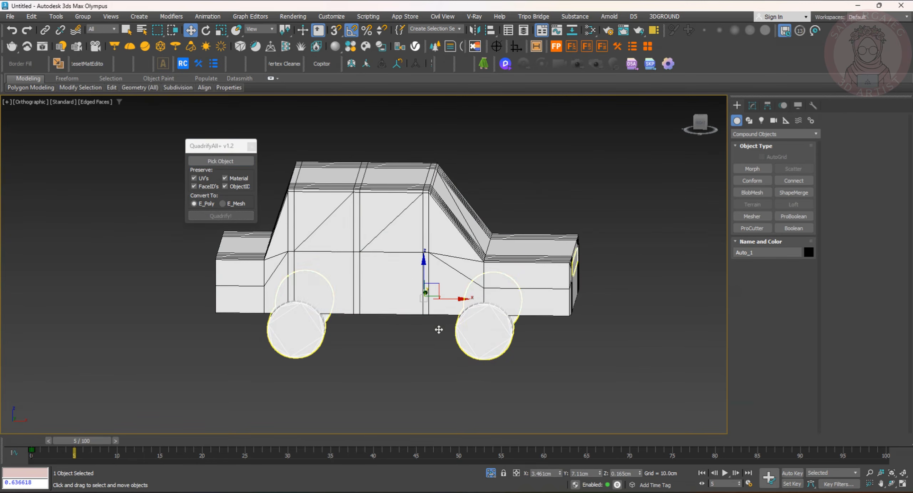
{"action": "middle_click_drag", "start_coordinate": [438, 386], "coordinate": [418, 352], "text": "alt"}
{"action": "scroll", "coordinate": [398, 348], "scroll_direction": "up", "scroll_amount": 4}
{"action": "scroll", "coordinate": [407, 344], "scroll_direction": "down", "scroll_amount": 2}
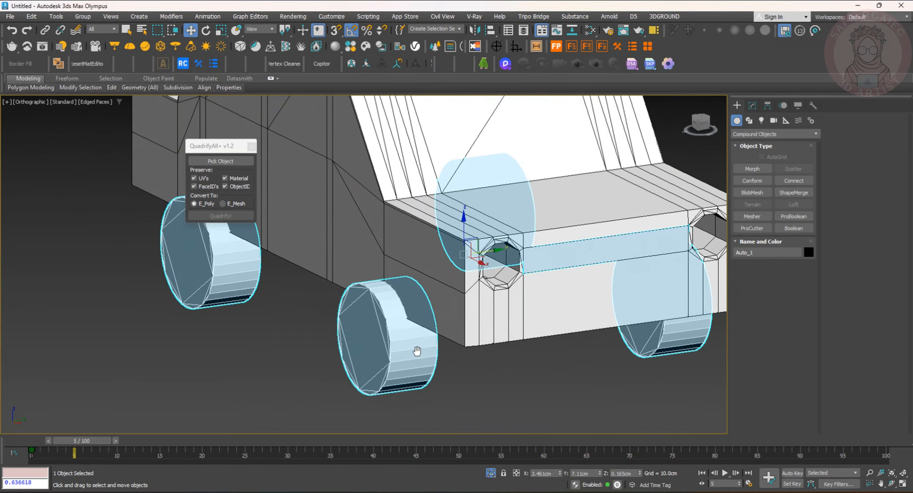
{"action": "scroll", "coordinate": [532, 272], "scroll_direction": "down", "scroll_amount": 6}
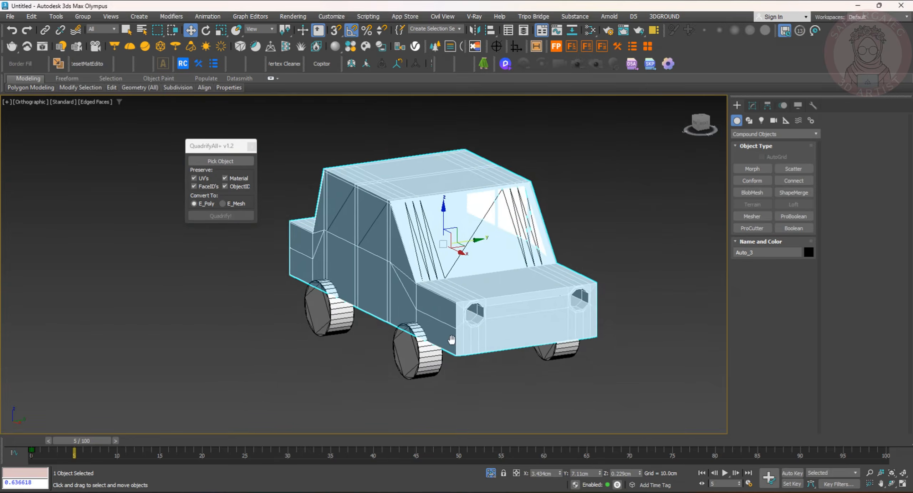
Quadrify the car's window object Auto_2 with QuadrifyAll+, deselect it and inspect the car's topology from several sides
{"action": "left_click", "coordinate": [507, 233]}
{"action": "middle_click_drag", "start_coordinate": [507, 233], "coordinate": [443, 311], "text": "alt"}
{"action": "left_click", "coordinate": [220, 161]}
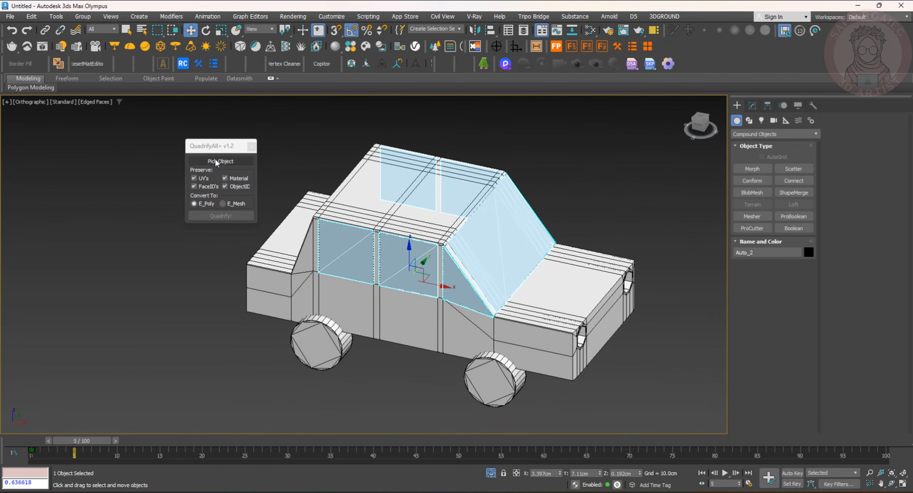
{"action": "left_click", "coordinate": [472, 255]}
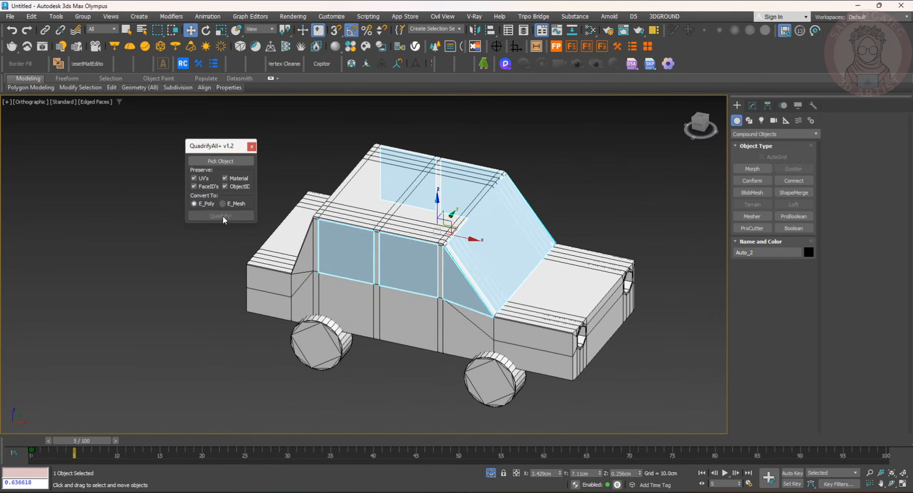
{"action": "middle_click_drag", "start_coordinate": [464, 271], "coordinate": [480, 353], "text": "alt"}
{"action": "left_click", "coordinate": [489, 364]}
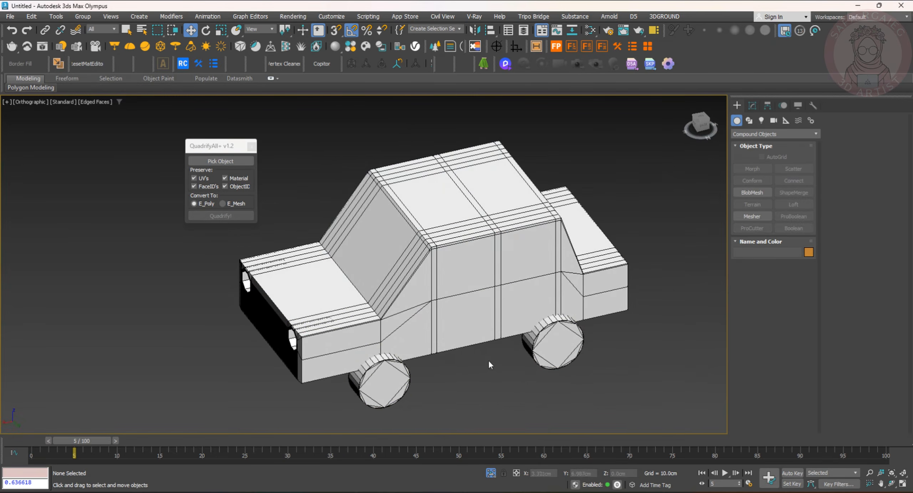
{"action": "left_click", "coordinate": [549, 351]}
{"action": "middle_click_drag", "start_coordinate": [549, 351], "coordinate": [678, 330], "text": "alt"}
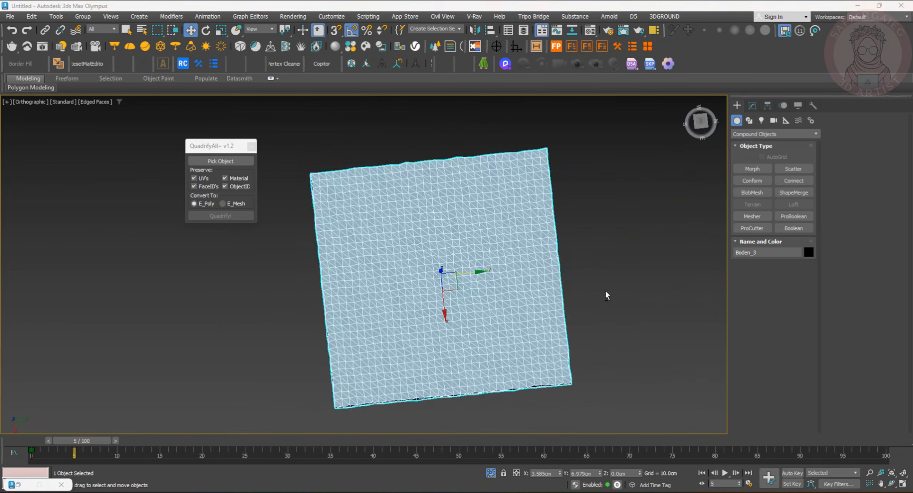
Pick the triangulated ground plane Boden_3 in QuadrifyAll+, convert it to quads as an editable poly and inspect the new topology
{"action": "mouse_move", "coordinate": [605, 290]}
{"action": "middle_mouse_down", "text": "alt"}
{"action": "mouse_move", "coordinate": [643, 283]}
{"action": "mouse_move", "coordinate": [592, 294]}
{"action": "middle_mouse_up", "text": "alt"}
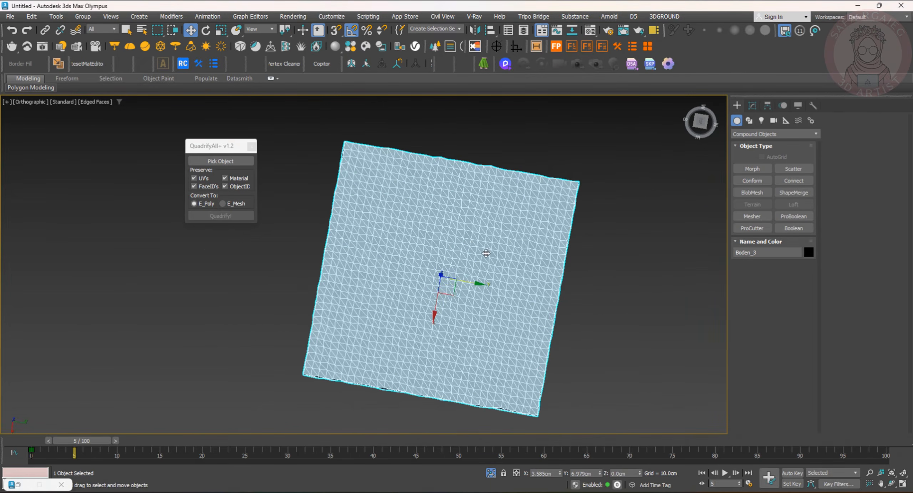
{"action": "scroll", "coordinate": [468, 246], "scroll_direction": "up", "scroll_amount": 5}
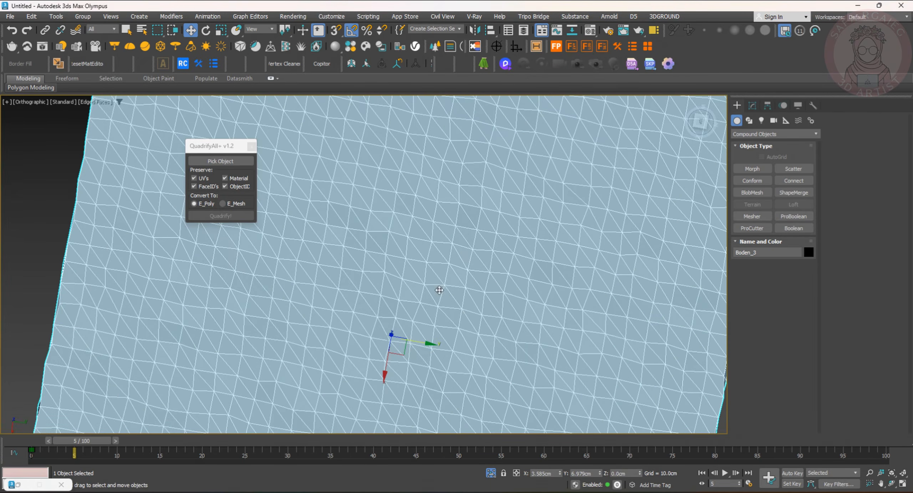
{"action": "left_click", "coordinate": [396, 250]}
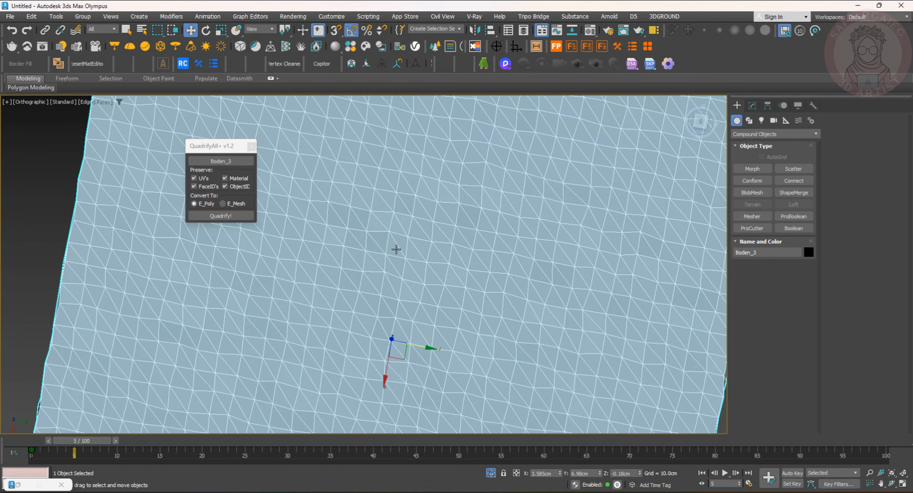
{"action": "left_click", "coordinate": [221, 218]}
{"action": "scroll", "coordinate": [425, 267], "scroll_direction": "down", "scroll_amount": 5}
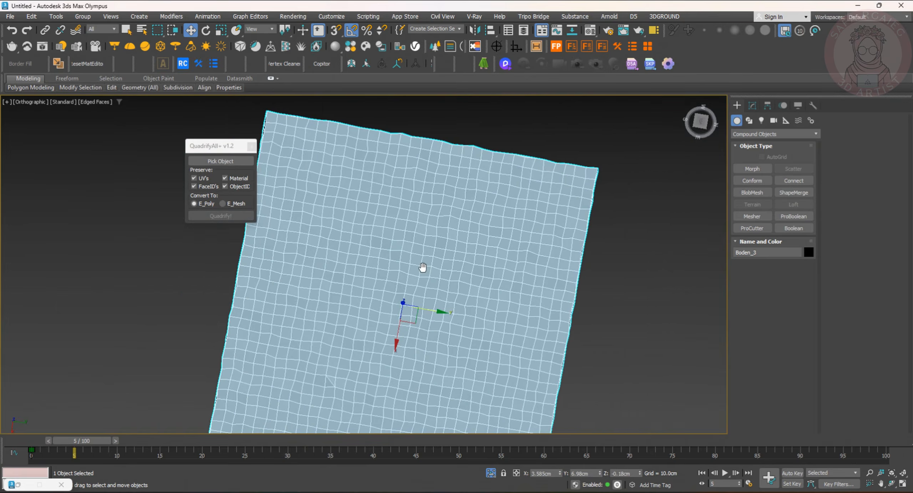
{"action": "scroll", "coordinate": [423, 268], "scroll_direction": "down", "scroll_amount": 2}
{"action": "mouse_move", "coordinate": [424, 267]}
{"action": "middle_mouse_down", "text": "alt"}
{"action": "mouse_move", "coordinate": [400, 265]}
{"action": "mouse_move", "coordinate": [444, 257]}
{"action": "mouse_move", "coordinate": [434, 257]}
{"action": "middle_mouse_up", "text": "alt"}
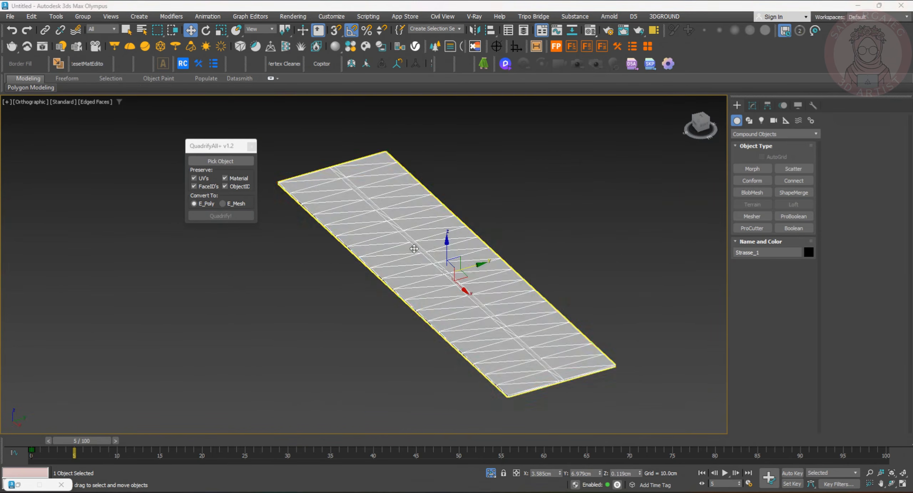
Pick the road object Strasse_1 in QuadrifyAll+ and convert its triangles to quads
{"action": "middle_click_drag", "start_coordinate": [414, 247], "coordinate": [421, 246], "text": "alt"}
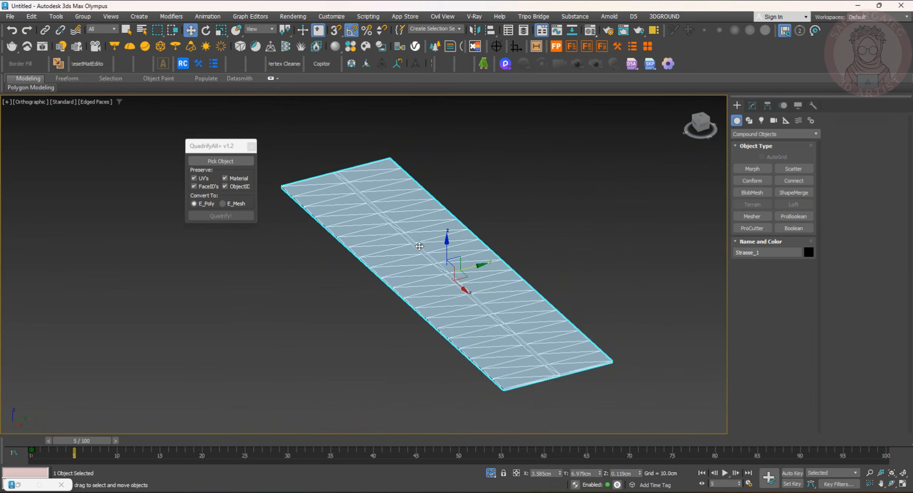
{"action": "left_click", "coordinate": [214, 161]}
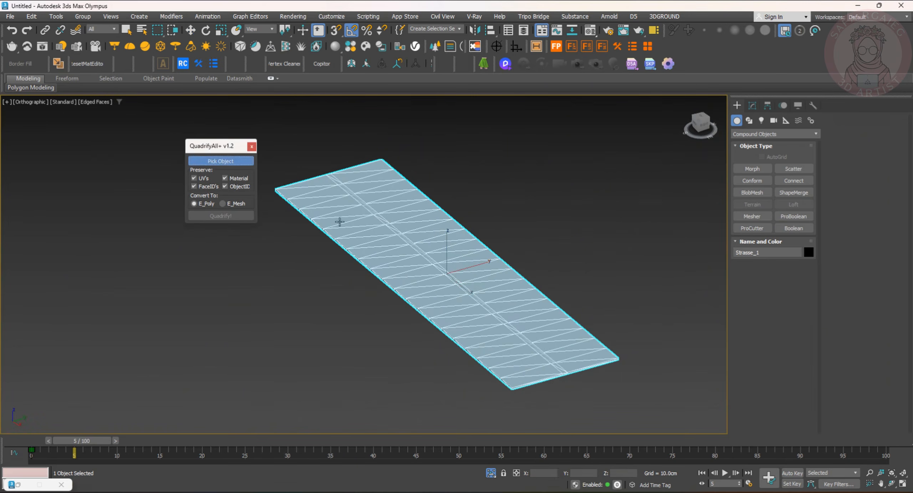
{"action": "left_click", "coordinate": [411, 256]}
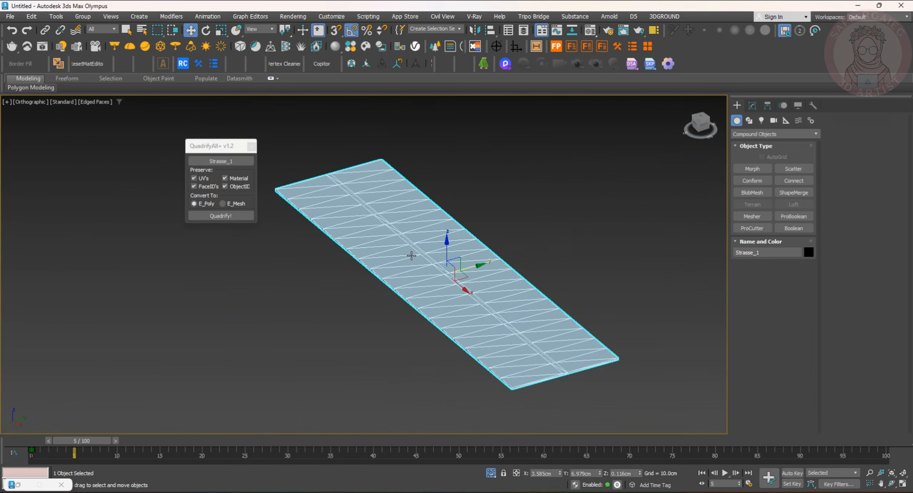
{"action": "left_click", "coordinate": [220, 216]}
{"action": "middle_click_drag", "start_coordinate": [598, 349], "coordinate": [629, 347], "text": "alt"}
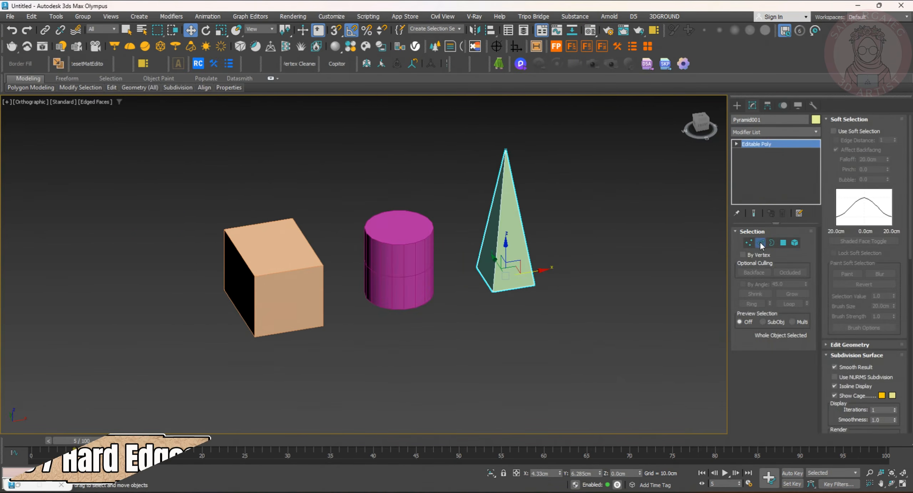
At edge level of the pyramid, run the Hard Edges script and select its hard edges between 60 and 120 degrees
{"action": "left_click", "coordinate": [760, 242]}
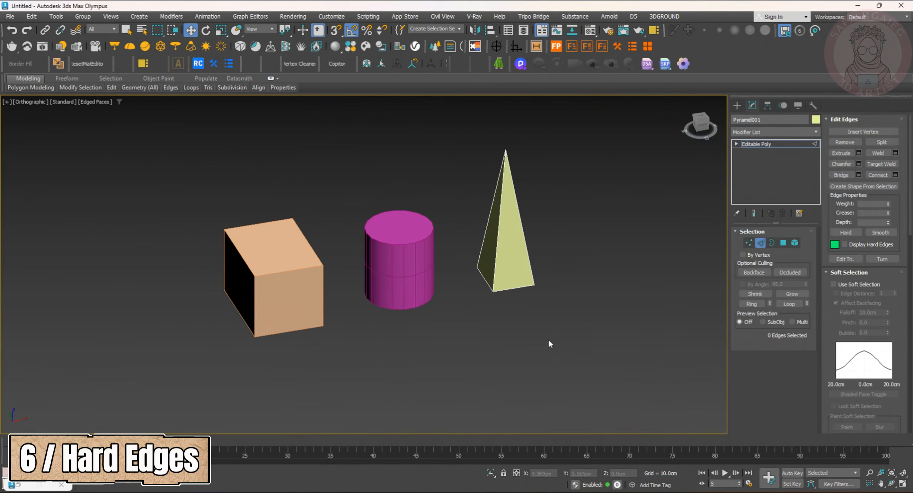
{"action": "left_click", "coordinate": [506, 492]}
{"action": "left_click_drag", "start_coordinate": [379, 458], "coordinate": [511, 261]}
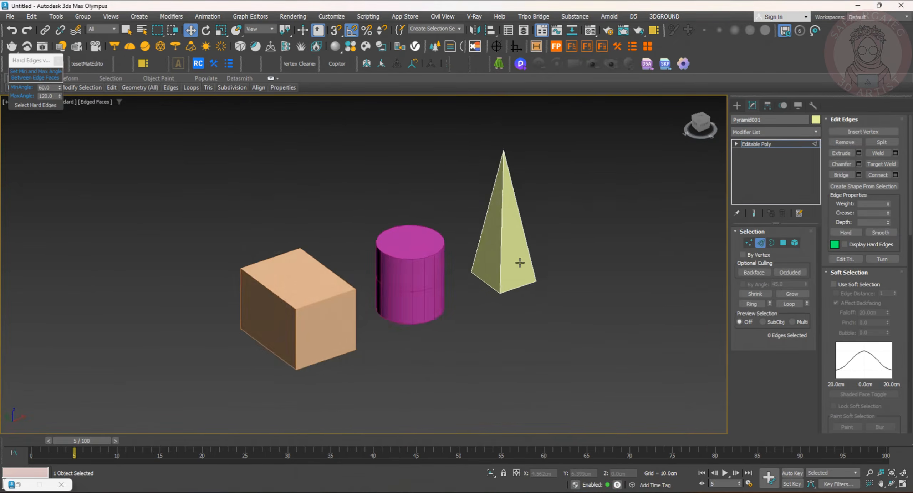
{"action": "scroll", "coordinate": [520, 263], "scroll_direction": "up", "scroll_amount": 4}
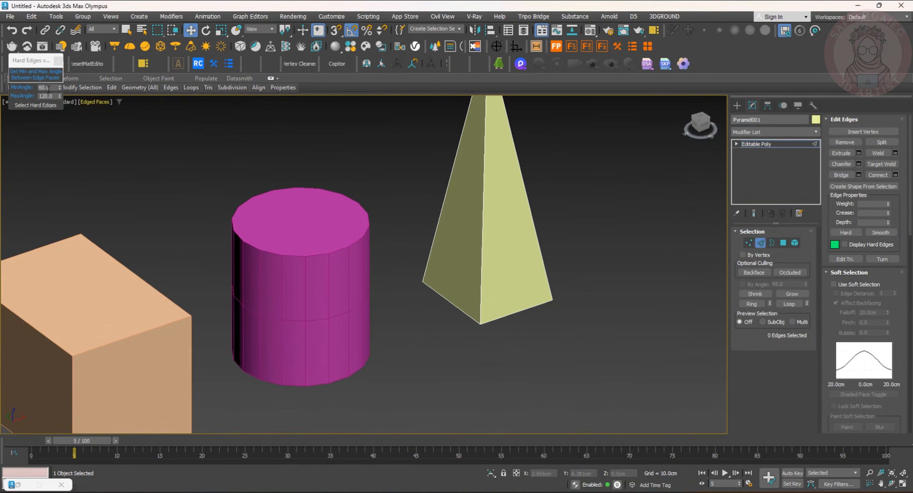
{"action": "left_click", "coordinate": [33, 106]}
{"action": "middle_click_drag", "start_coordinate": [561, 264], "coordinate": [530, 244], "text": "alt"}
{"action": "middle_click_drag", "start_coordinate": [531, 244], "coordinate": [567, 358]}
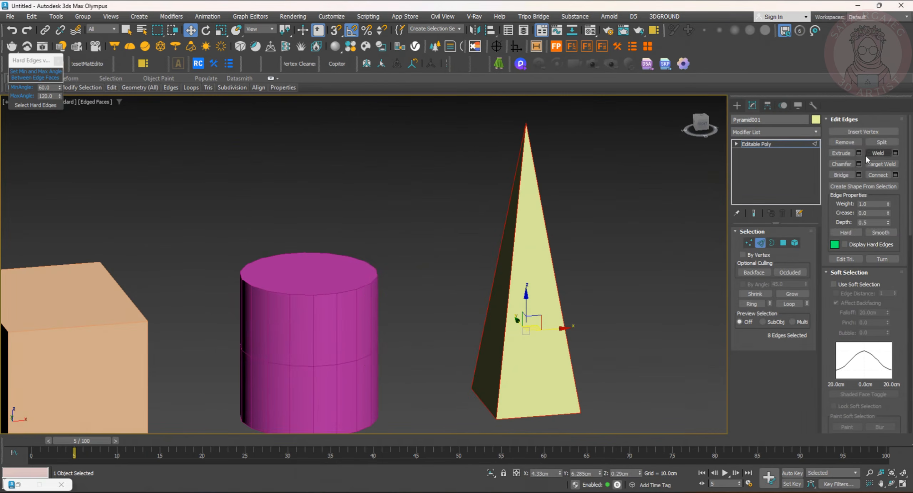
Chamfer the pyramid's selected hard edges by about 0.028 cm with additional segments and leave edge level
{"action": "mouse_move", "coordinate": [370, 284]}
{"action": "left_mouse_down"}
{"action": "mouse_move", "coordinate": [368, 263]}
{"action": "mouse_move", "coordinate": [371, 280]}
{"action": "left_mouse_up"}
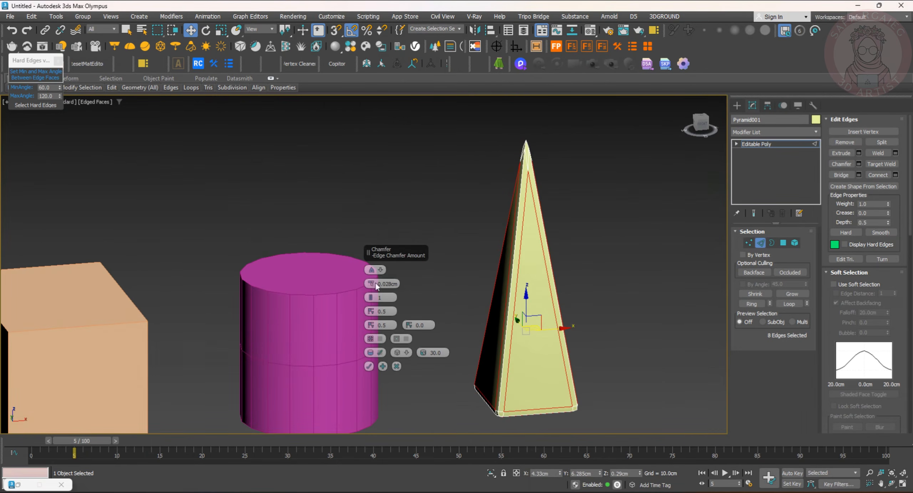
{"action": "left_click", "coordinate": [371, 295]}
{"action": "left_click", "coordinate": [369, 366]}
{"action": "middle_click_drag", "start_coordinate": [577, 368], "coordinate": [572, 356], "text": "alt"}
{"action": "scroll", "coordinate": [572, 355], "scroll_direction": "down", "scroll_amount": 3}
{"action": "key", "text": "2"}
Select the cylinder's hard edges at its two rims with the Hard Edges script, using angles of 60 to 120
{"action": "left_click", "coordinate": [417, 279]}
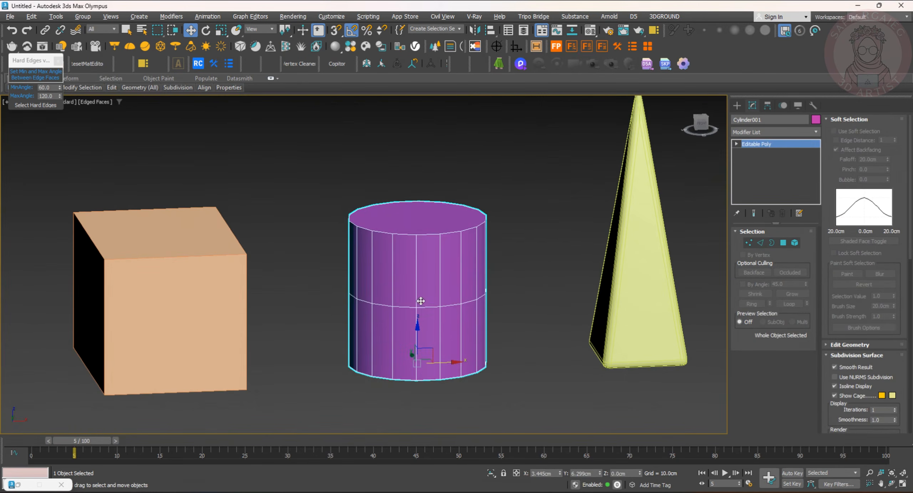
{"action": "left_click", "coordinate": [760, 241]}
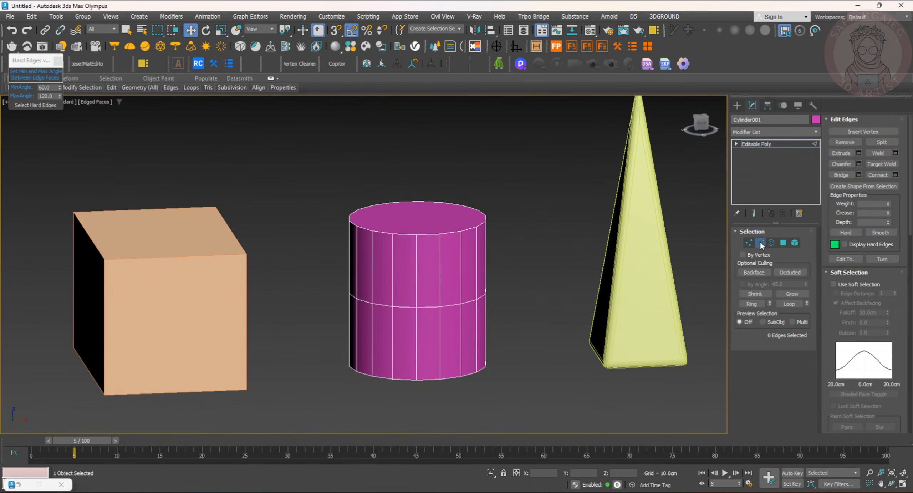
{"action": "left_click", "coordinate": [21, 105]}
{"action": "middle_click_drag", "start_coordinate": [236, 200], "coordinate": [414, 359], "text": "alt"}
{"action": "scroll", "coordinate": [418, 306], "scroll_direction": "up", "scroll_amount": 3}
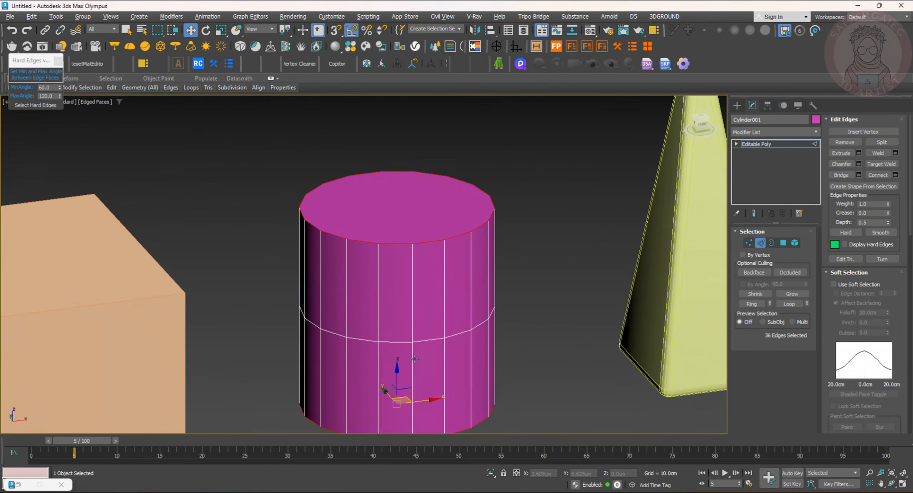
Extrude the cylinder's selected rim edges with a height of about 0.075 cm and a width of about 0.123 cm
{"action": "left_click", "coordinate": [859, 153]}
{"action": "scroll", "coordinate": [378, 278], "scroll_direction": "down", "scroll_amount": 6}
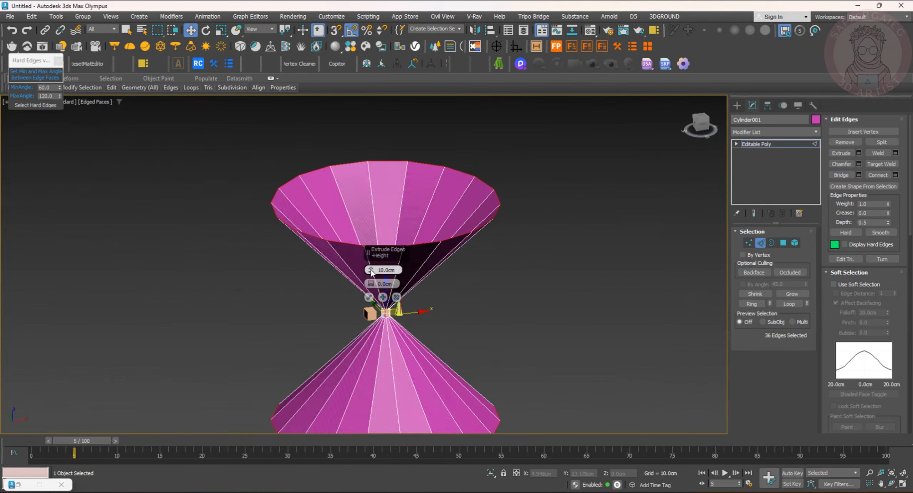
{"action": "left_click_drag", "start_coordinate": [371, 270], "coordinate": [376, 300]}
{"action": "scroll", "coordinate": [378, 306], "scroll_direction": "up", "scroll_amount": 5}
{"action": "scroll", "coordinate": [376, 301], "scroll_direction": "up", "scroll_amount": 4}
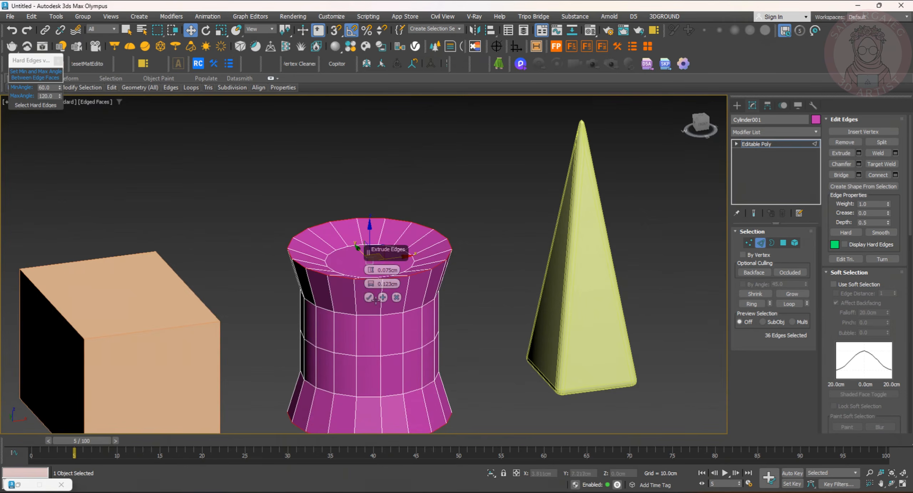
{"action": "left_click", "coordinate": [370, 297]}
Chamfer the cylinder's extruded rim edges by about 0.089 cm with 3 segments and leave edge level
{"action": "left_click", "coordinate": [859, 163]}
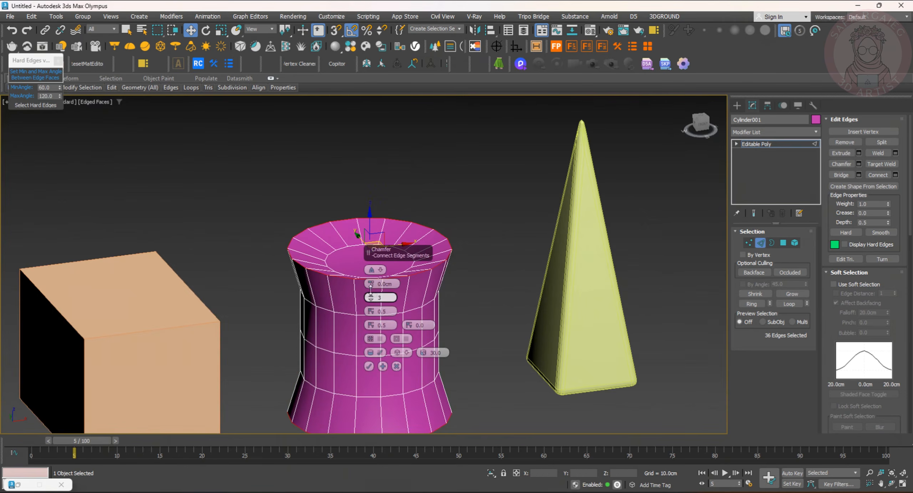
{"action": "left_click_drag", "start_coordinate": [371, 284], "coordinate": [371, 276]}
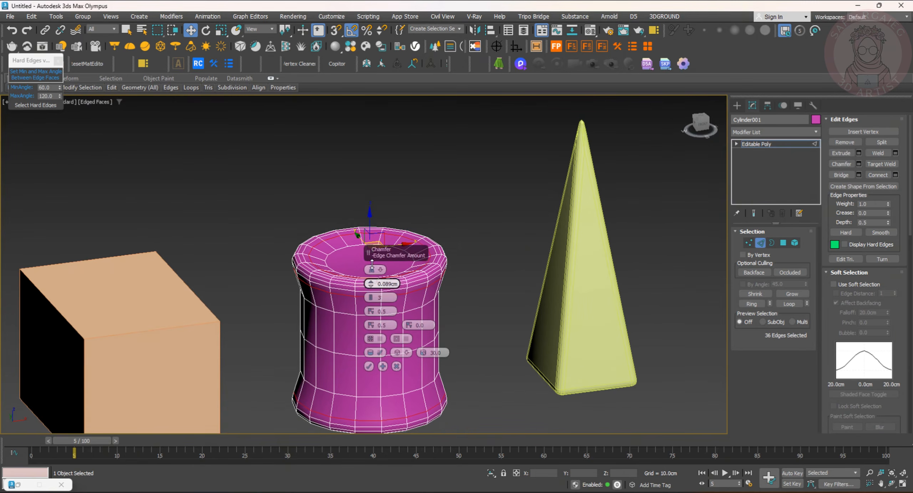
{"action": "left_click", "coordinate": [370, 367]}
{"action": "left_click", "coordinate": [760, 243]}
Select all hard edges of the box with the Hard Edges script, using angles of 60 to 120
{"action": "scroll", "coordinate": [271, 322], "scroll_direction": "up", "scroll_amount": 3}
{"action": "left_click", "coordinate": [271, 323]}
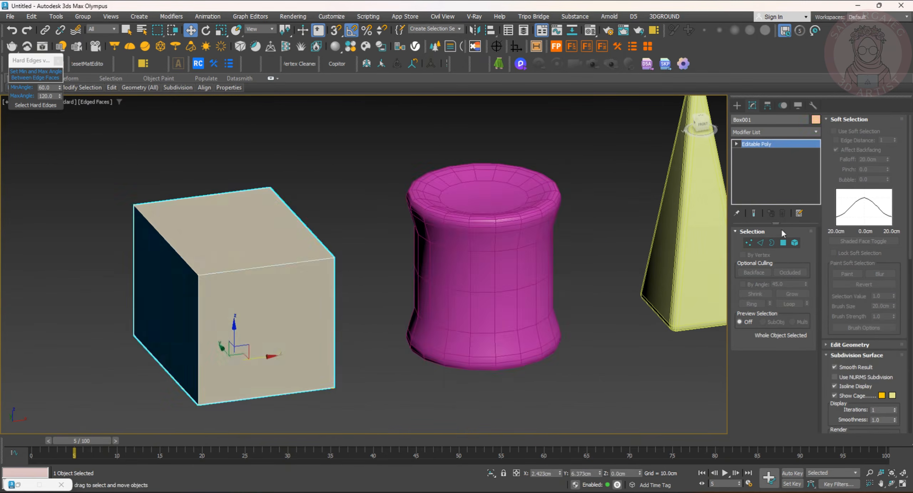
{"action": "left_click", "coordinate": [761, 243]}
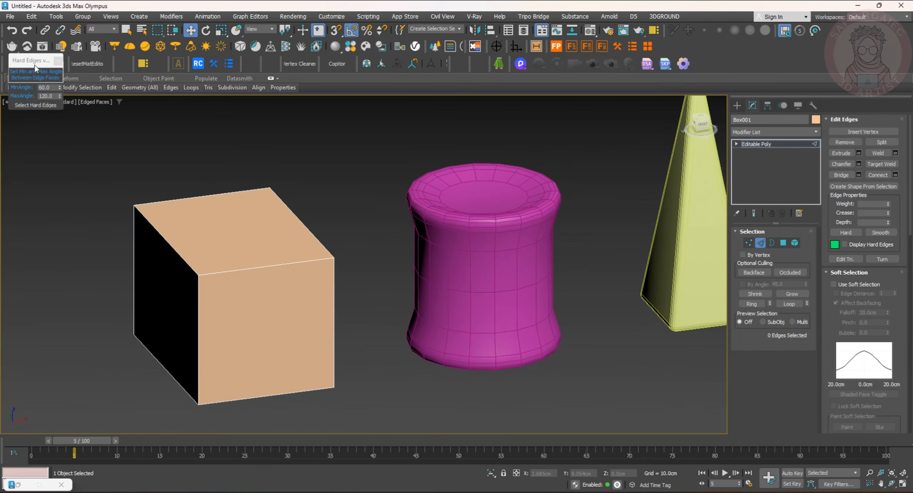
{"action": "left_click_drag", "start_coordinate": [34, 68], "coordinate": [98, 122]}
{"action": "left_click", "coordinate": [99, 159]}
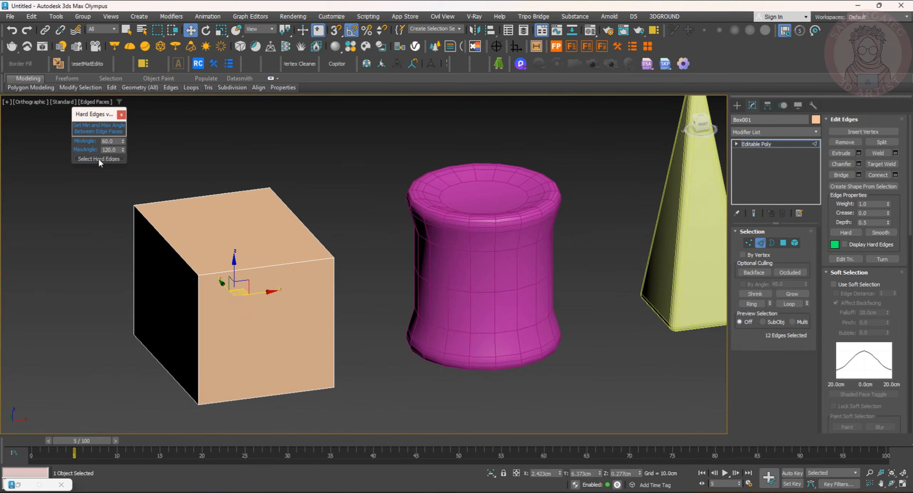
{"action": "middle_click_drag", "start_coordinate": [234, 266], "coordinate": [214, 268], "text": "alt"}
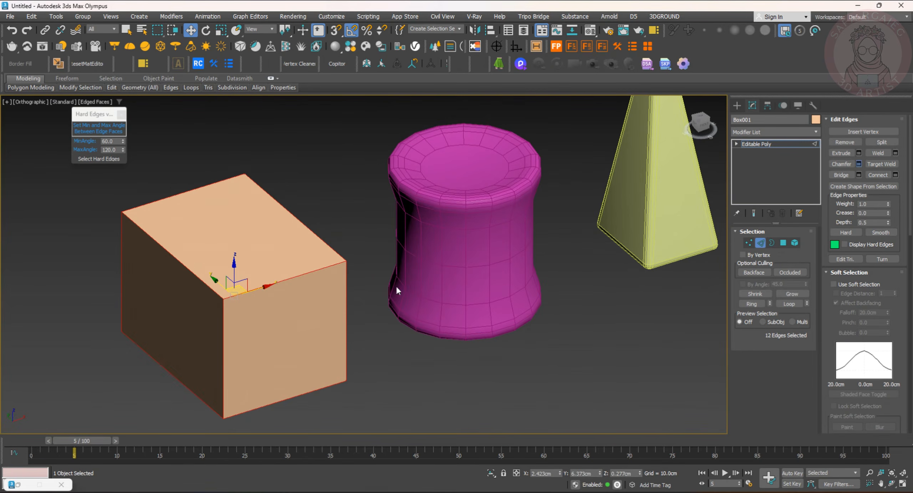
Chamfer the box's selected hard edges by 0.044 cm with 2 segments and check the rounded result
{"action": "key", "text": "ctrl+shift+c"}
{"action": "left_click", "coordinate": [371, 296]}
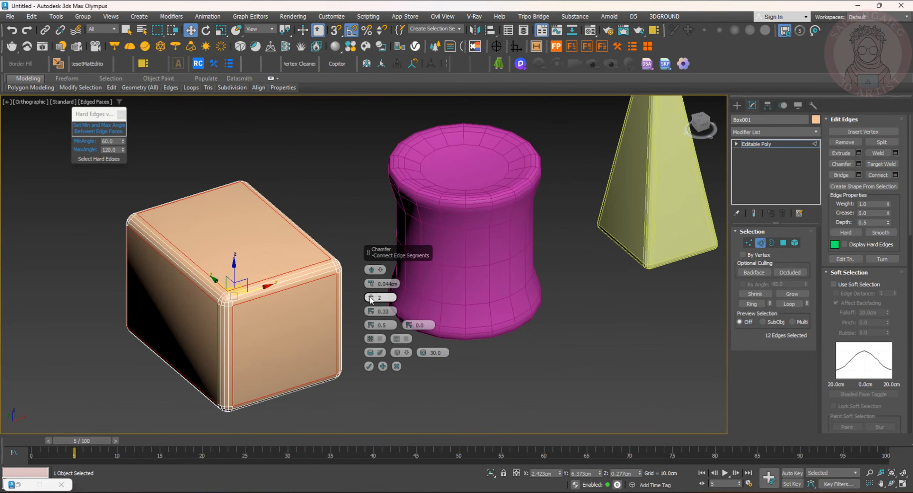
{"action": "left_click", "coordinate": [369, 366]}
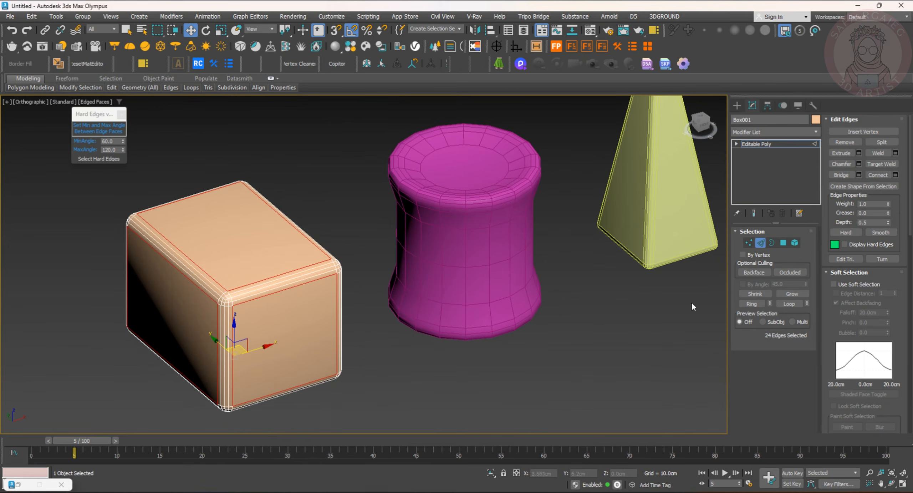
{"action": "middle_click_drag", "start_coordinate": [599, 310], "coordinate": [577, 294], "text": "alt"}
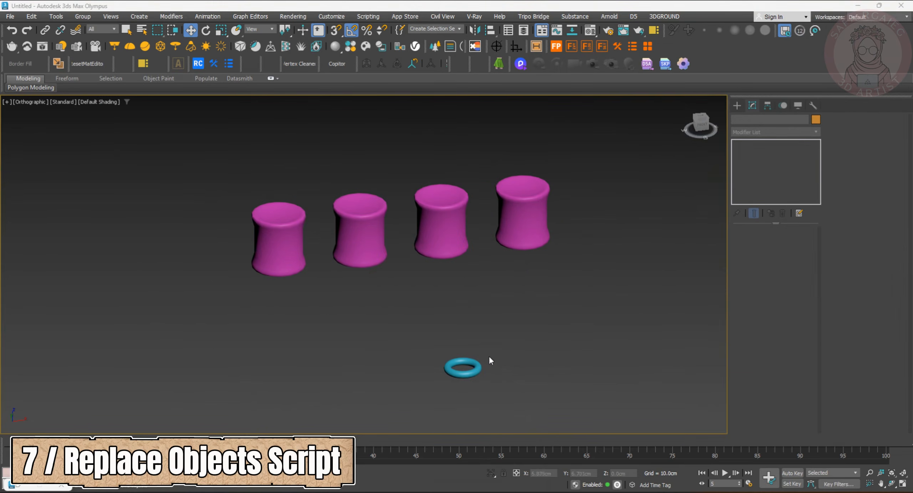
Select the small torus, run the replaceobjectsscript file from the Downloads folder and move its dialog clear of the objects
{"action": "left_click", "coordinate": [479, 363]}
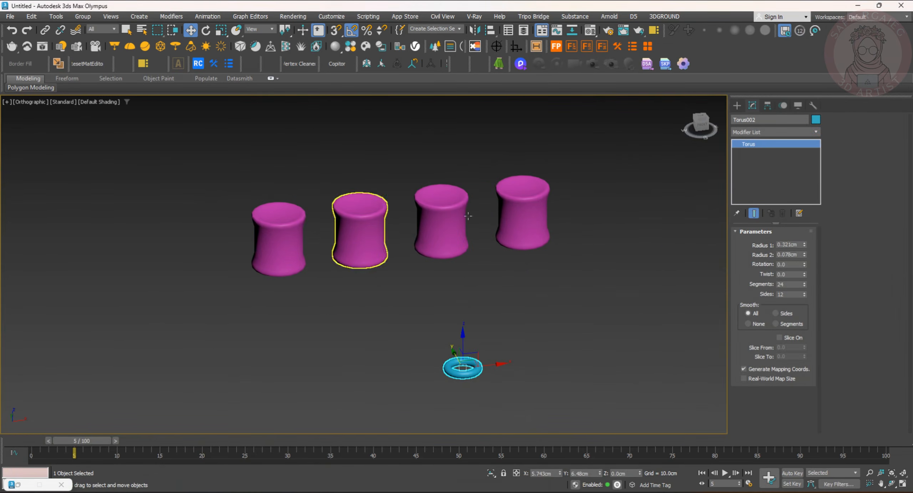
{"action": "key", "text": "alt+Tab"}
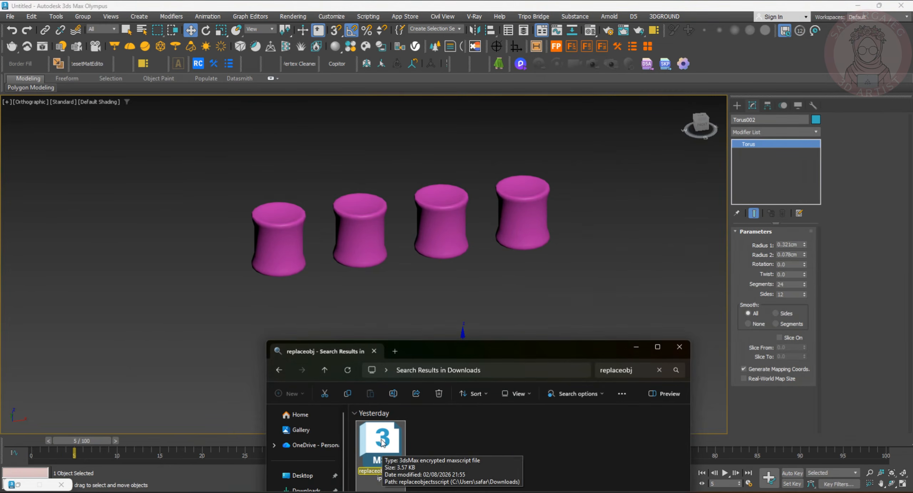
{"action": "left_click_drag", "start_coordinate": [381, 443], "coordinate": [133, 257]}
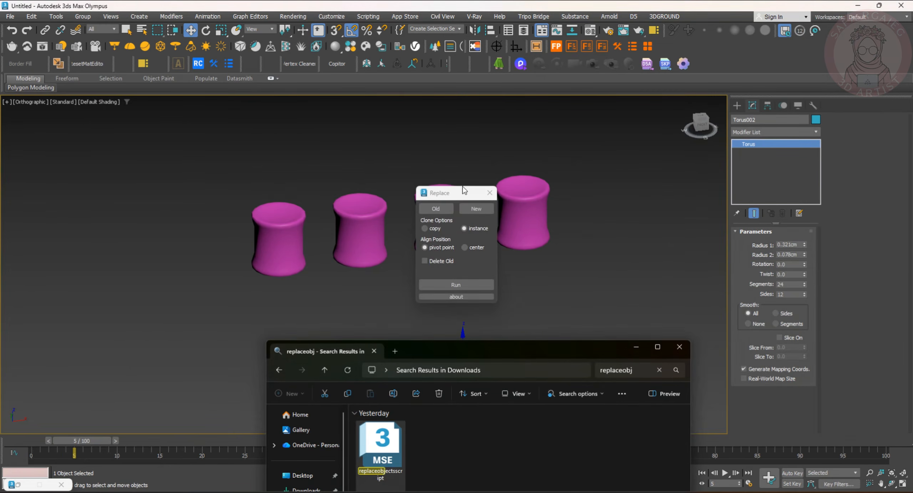
{"action": "left_click_drag", "start_coordinate": [464, 190], "coordinate": [132, 161]}
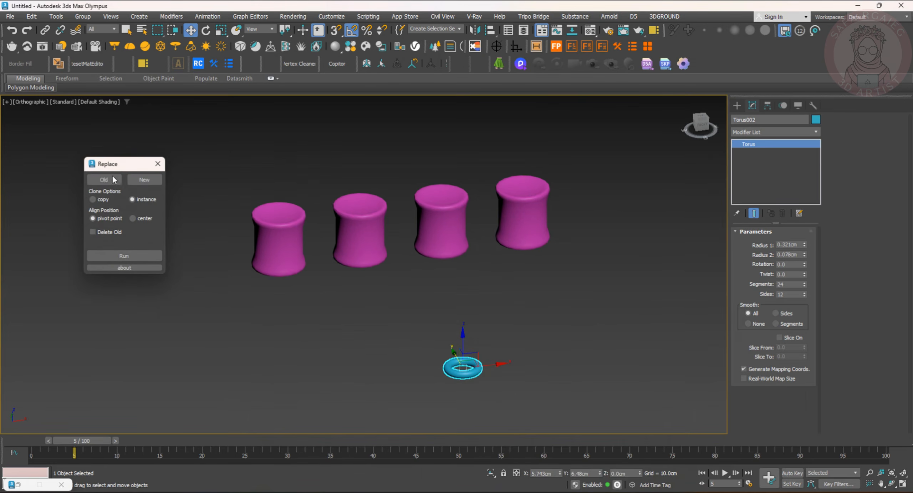
Run Replace with the cylinder as old object and the torus as new, cloning instances aligned to pivot points and keeping the cylinders
{"action": "left_click", "coordinate": [113, 179]}
{"action": "left_click", "coordinate": [264, 247]}
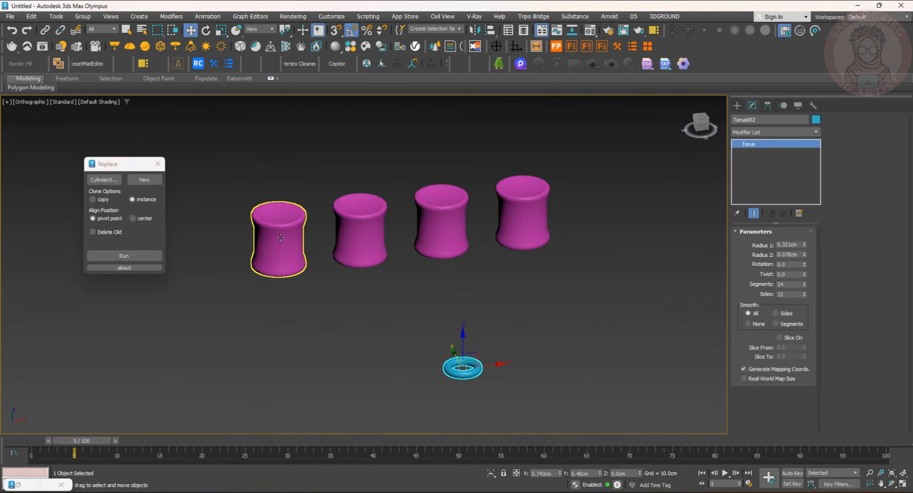
{"action": "left_click", "coordinate": [143, 181]}
{"action": "left_click", "coordinate": [475, 374]}
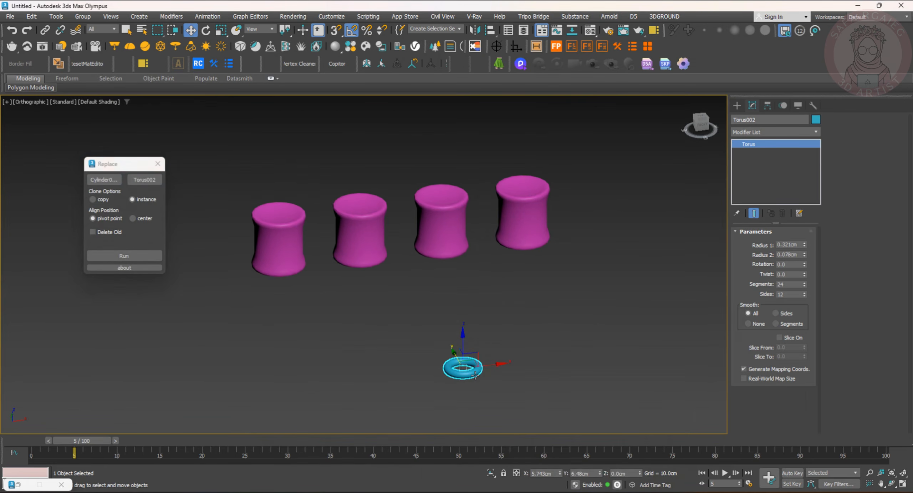
{"action": "left_click", "coordinate": [127, 256]}
{"action": "mouse_move", "coordinate": [511, 280]}
{"action": "middle_mouse_down", "text": "alt"}
{"action": "mouse_move", "coordinate": [472, 279]}
{"action": "mouse_move", "coordinate": [525, 279]}
{"action": "mouse_move", "coordinate": [499, 278]}
{"action": "middle_mouse_up", "text": "alt"}
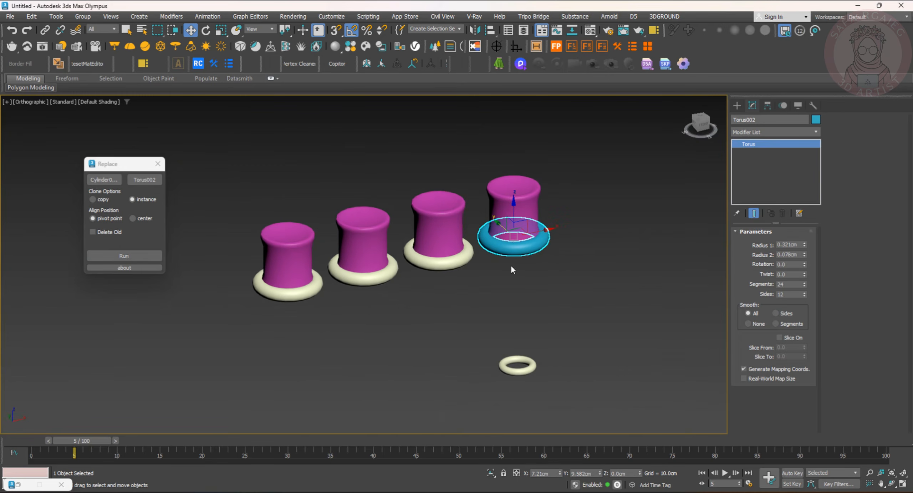
Delete the four purple cylinders, keeping the torus instances at their bases
{"action": "left_click", "coordinate": [526, 211]}
{"action": "left_click", "coordinate": [459, 227], "text": "ctrl"}
{"action": "left_click", "coordinate": [377, 248], "text": "ctrl"}
{"action": "left_click", "coordinate": [283, 265], "text": "ctrl"}
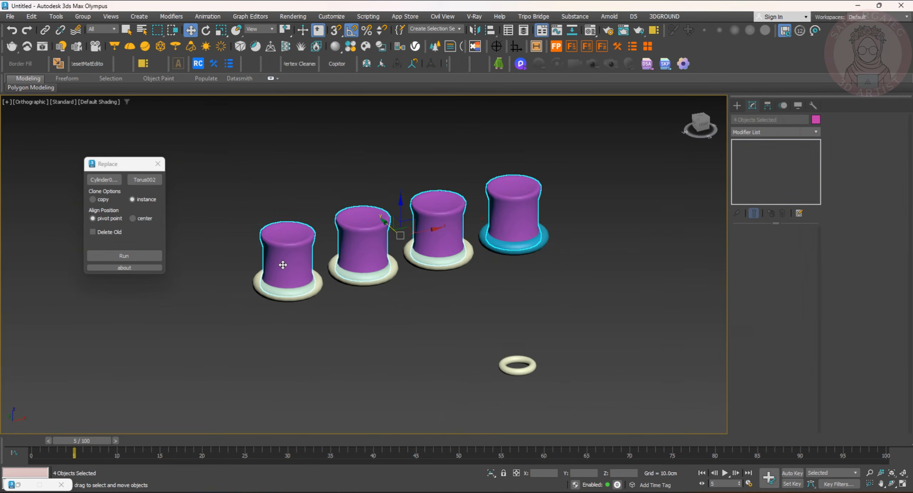
{"action": "key", "text": "Delete"}
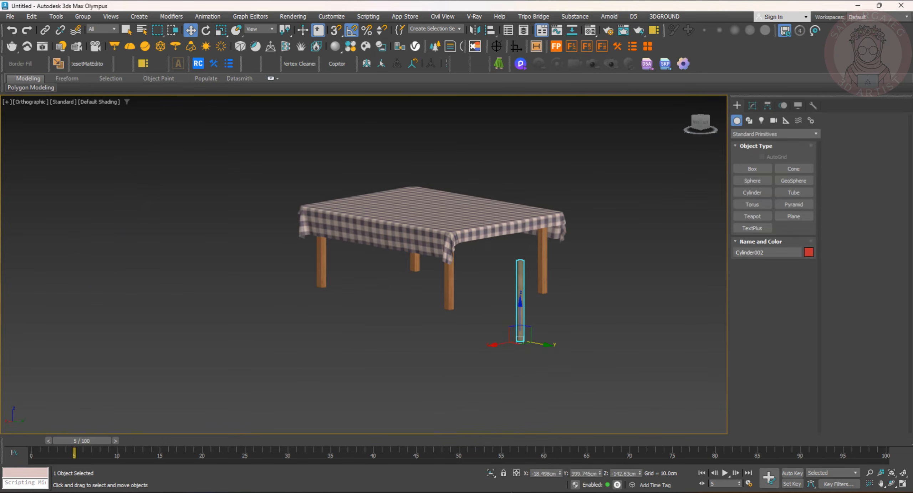
Run the replaceobjectsscript file from the Downloads folder in the table scene and move its dialog clear of the table
{"action": "left_click", "coordinate": [503, 492]}
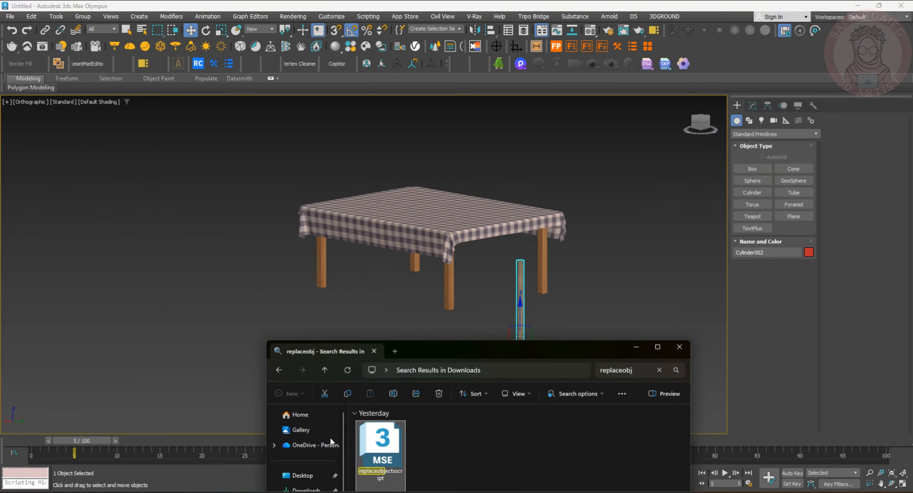
{"action": "left_click_drag", "start_coordinate": [392, 442], "coordinate": [184, 287]}
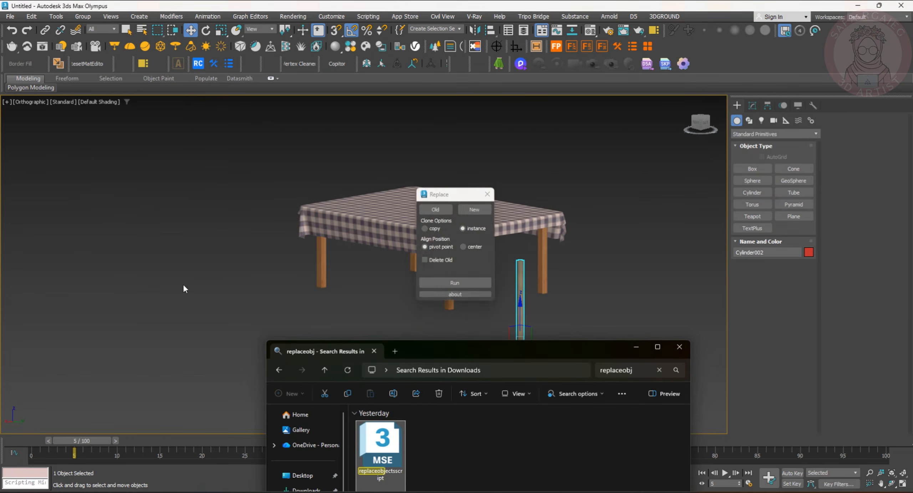
{"action": "left_click_drag", "start_coordinate": [449, 193], "coordinate": [142, 164]}
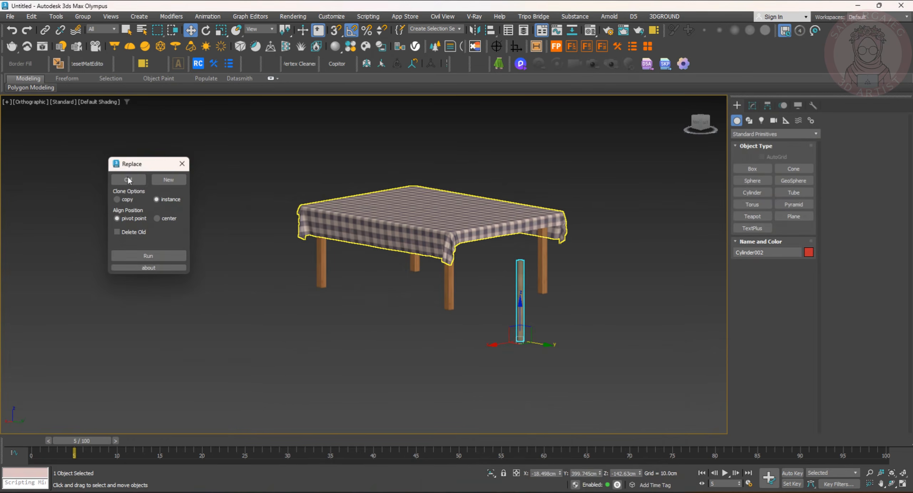
Run Replace with a square table leg as old object and the loose cylinder as new, cloning instances aligned to pivot points
{"action": "left_click", "coordinate": [133, 182]}
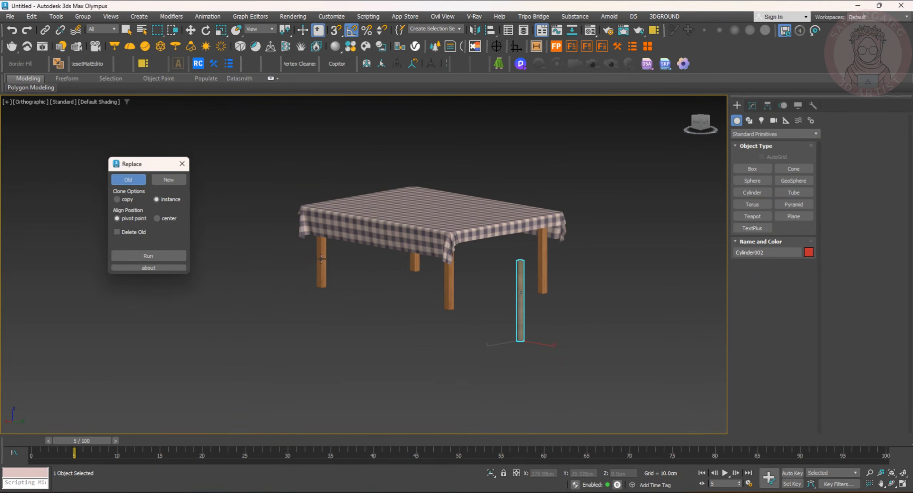
{"action": "left_click", "coordinate": [321, 264]}
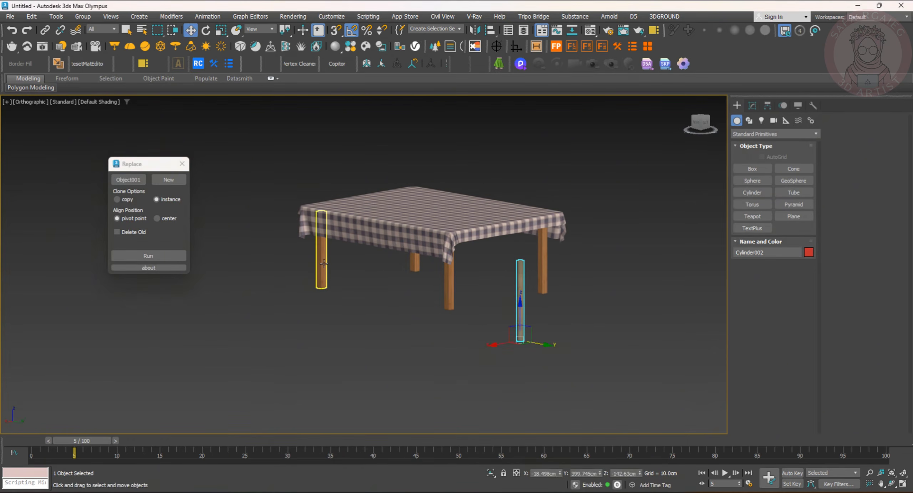
{"action": "left_click", "coordinate": [170, 180]}
{"action": "left_click", "coordinate": [520, 315]}
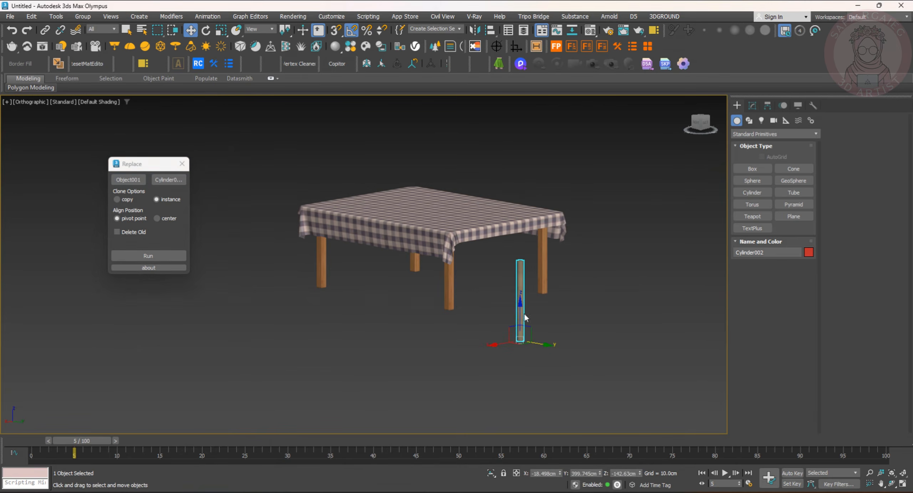
{"action": "left_click", "coordinate": [147, 256]}
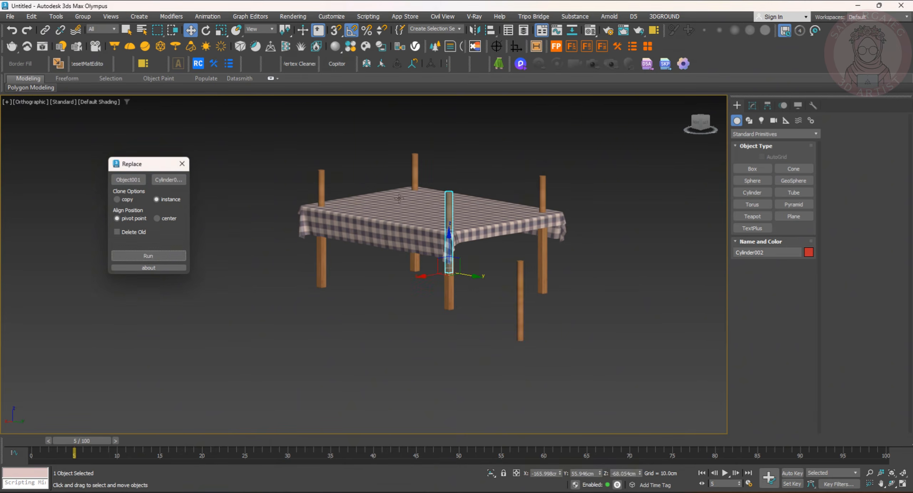
Select the four new cylindrical legs and move them down about 75 cm to line up with the square legs
{"action": "left_click", "coordinate": [540, 193], "text": "ctrl"}
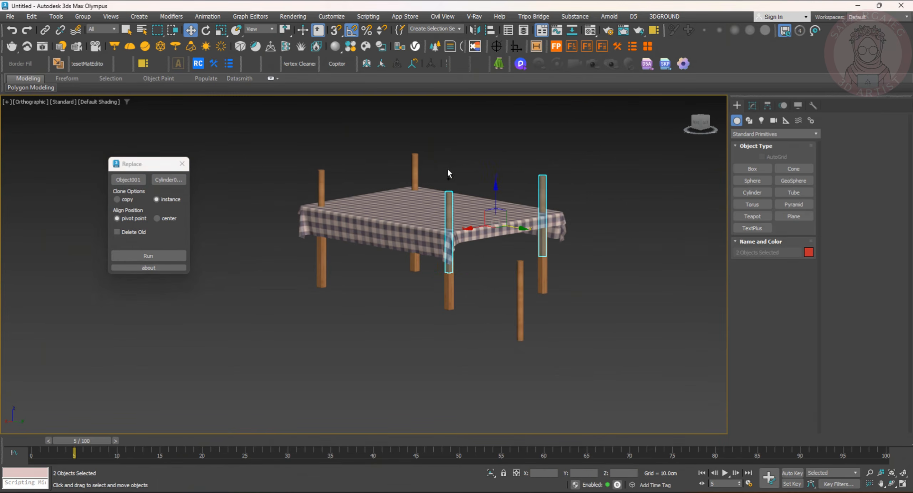
{"action": "left_click", "coordinate": [415, 155], "text": "ctrl"}
{"action": "left_click", "coordinate": [322, 180], "text": "ctrl"}
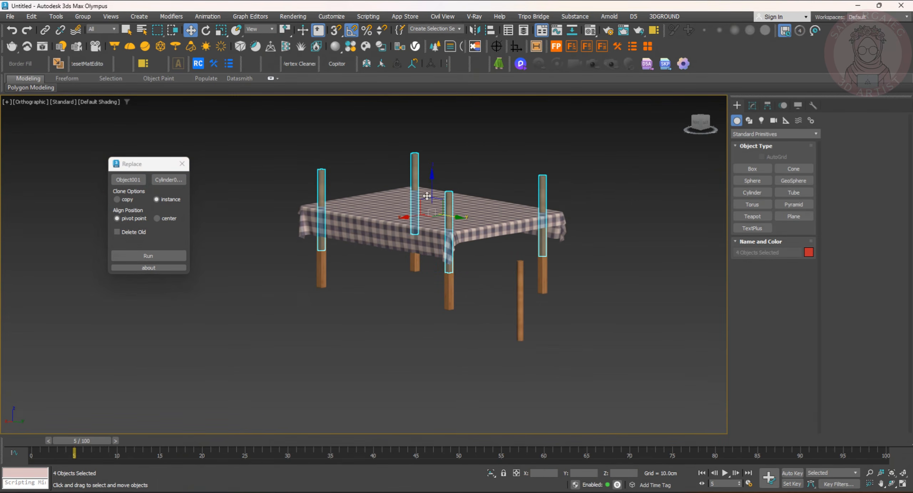
{"action": "left_click_drag", "start_coordinate": [430, 188], "coordinate": [428, 225]}
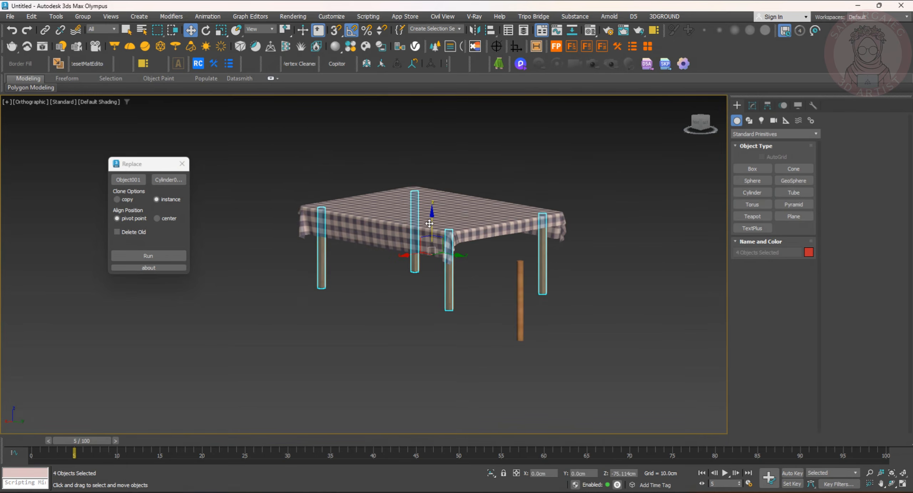
Select the four original square table legs and hide them
{"action": "scroll", "coordinate": [435, 301], "scroll_direction": "up", "scroll_amount": 4}
{"action": "left_click", "coordinate": [458, 250]}
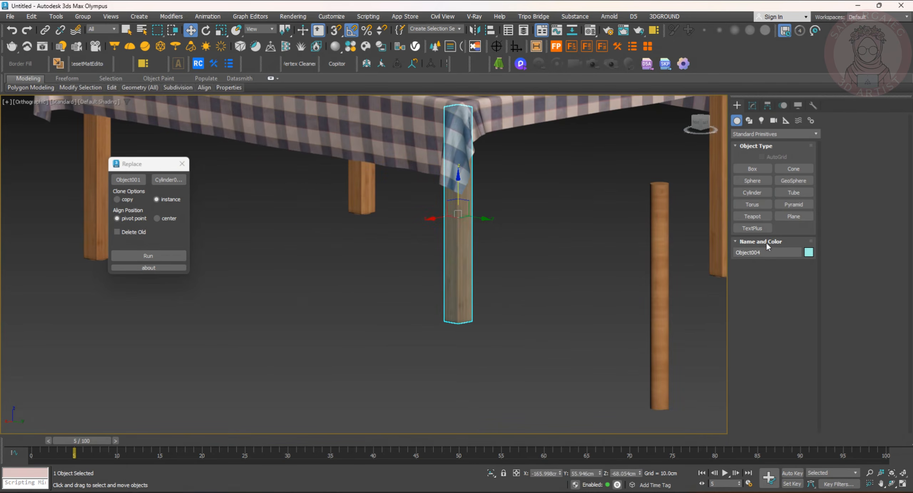
{"action": "left_click", "coordinate": [718, 242], "text": "ctrl"}
{"action": "left_click", "coordinate": [371, 195], "text": "ctrl"}
{"action": "middle_click_drag", "start_coordinate": [316, 264], "coordinate": [526, 338]}
{"action": "left_click", "coordinate": [311, 263], "text": "ctrl"}
{"action": "right_click", "coordinate": [311, 263]}
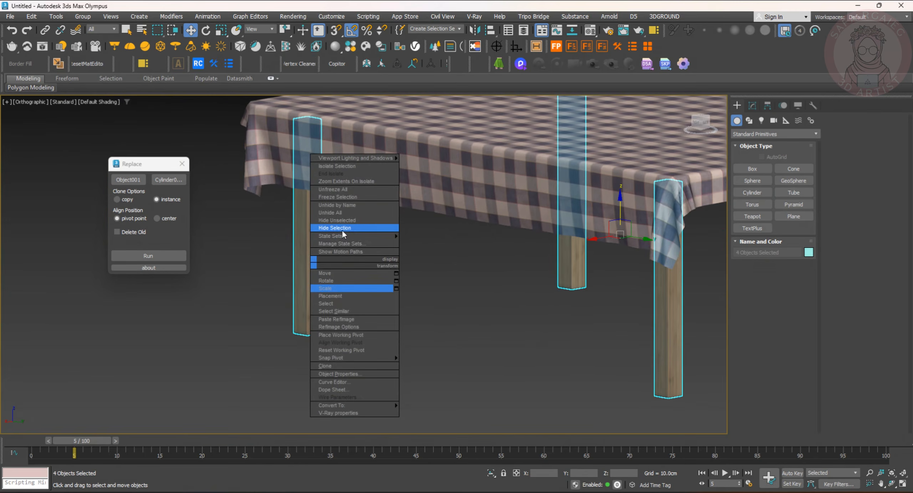
{"action": "left_click", "coordinate": [342, 231]}
{"action": "scroll", "coordinate": [396, 261], "scroll_direction": "down", "scroll_amount": 4}
{"action": "middle_click_drag", "start_coordinate": [395, 261], "coordinate": [348, 231]}
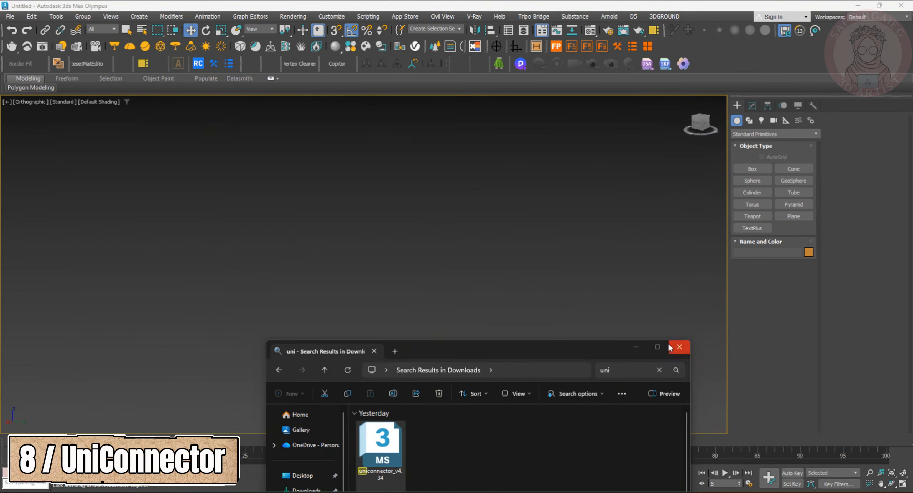
Show the uniconnector_v4.34 script file in the Downloads search results and put the file window away
{"action": "left_click", "coordinate": [636, 347]}
{"action": "left_click", "coordinate": [501, 492]}
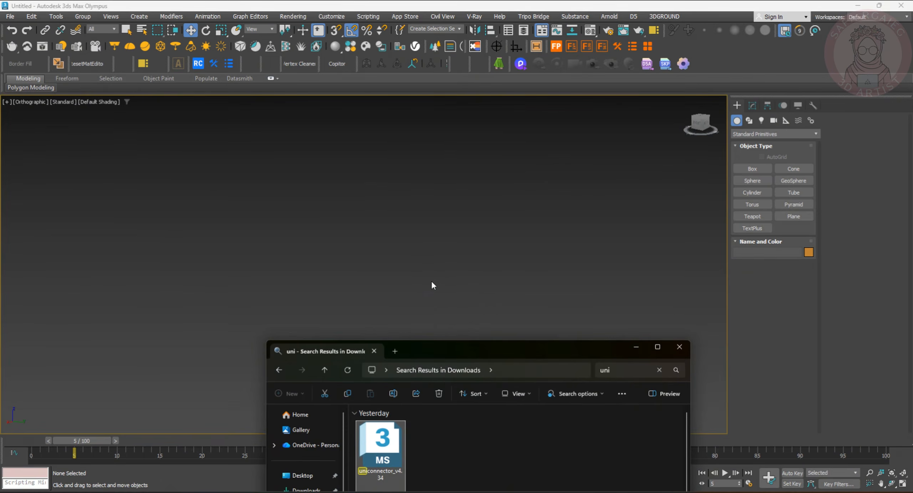
{"action": "left_click", "coordinate": [643, 351]}
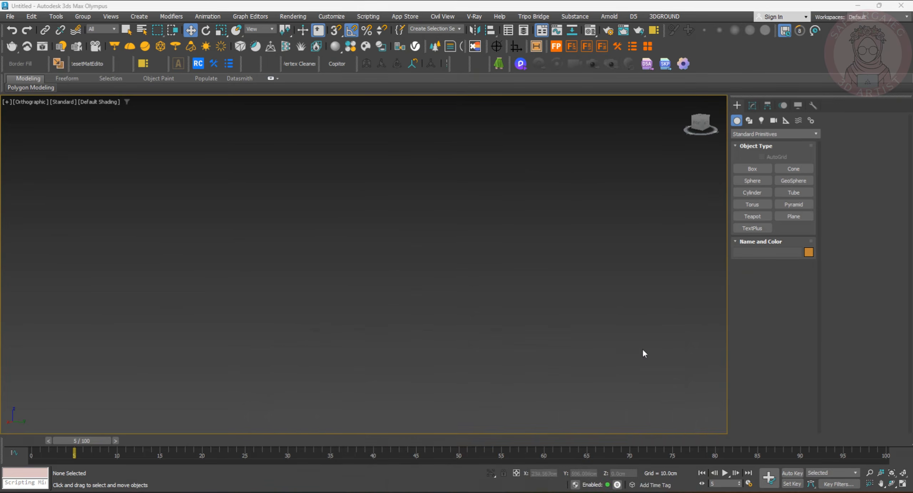
Add the UniConnector action from the Niklit Scripts category to the main toolbar beside Vertex Cleaner and close the interface customization
{"action": "left_click", "coordinate": [373, 17]}
{"action": "left_click", "coordinate": [331, 16]}
{"action": "left_click", "coordinate": [357, 31]}
{"action": "left_click", "coordinate": [467, 142]}
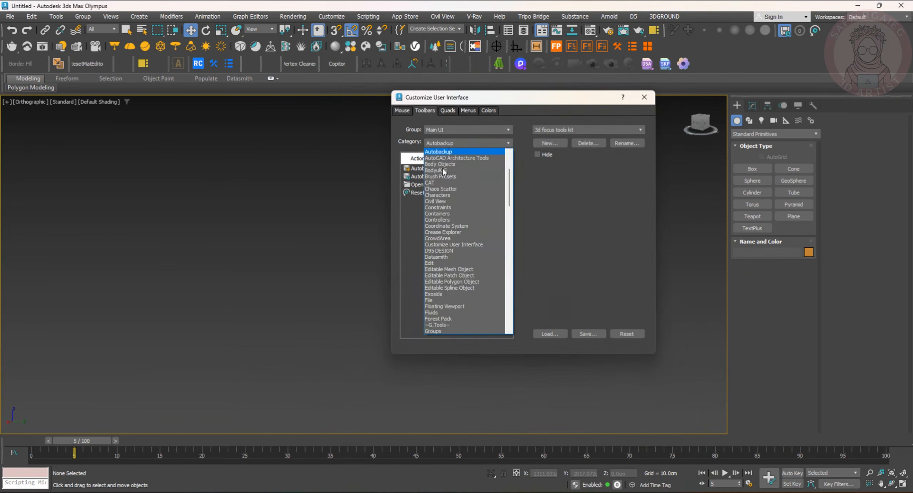
{"action": "scroll", "coordinate": [510, 189], "scroll_direction": "up", "scroll_amount": 3}
{"action": "scroll", "coordinate": [457, 218], "scroll_direction": "down", "scroll_amount": 15}
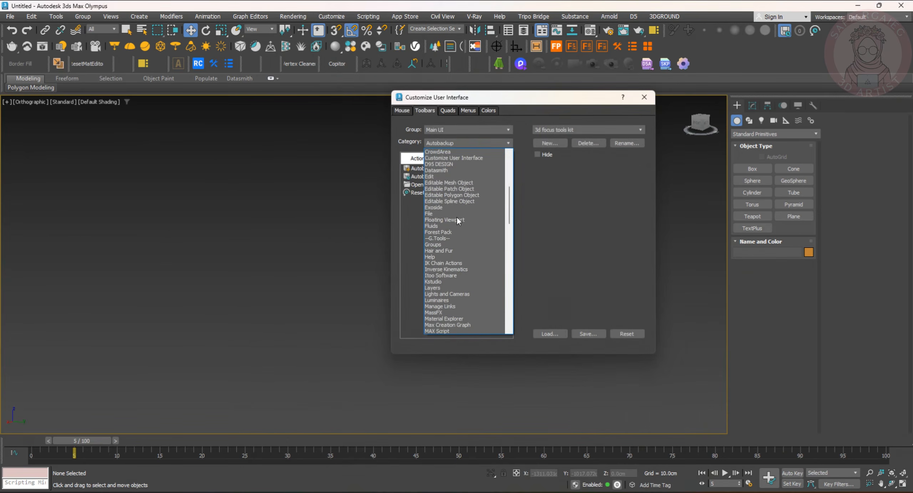
{"action": "left_click", "coordinate": [438, 251]}
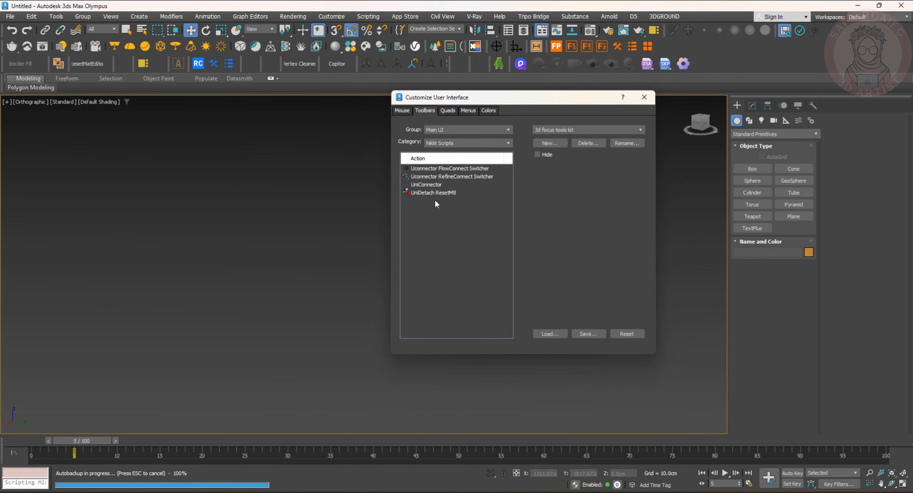
{"action": "left_click_drag", "start_coordinate": [435, 186], "coordinate": [280, 64]}
{"action": "left_click", "coordinate": [644, 97]}
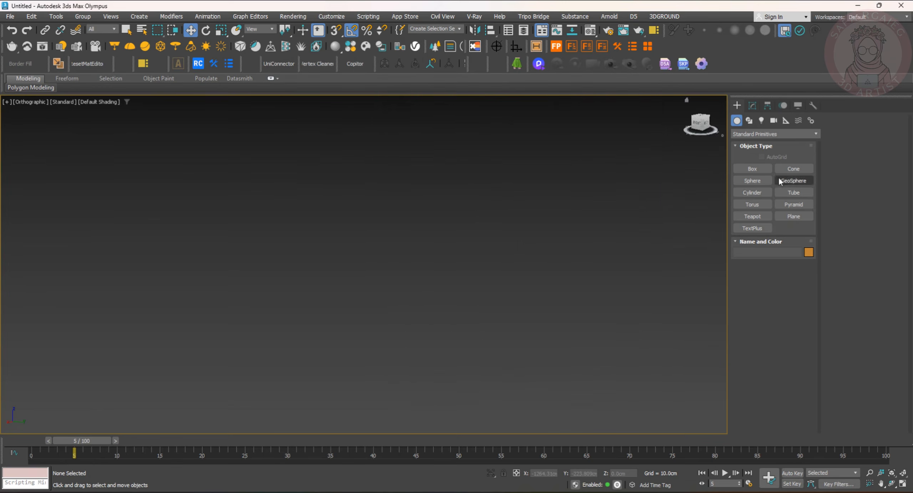
Create a cylinder about 84 cm in radius and 242 cm high, and display its edged faces
{"action": "left_click", "coordinate": [758, 194]}
{"action": "left_click_drag", "start_coordinate": [419, 314], "coordinate": [433, 323]}
{"action": "left_click", "coordinate": [433, 198]}
{"action": "key", "text": "F4"}
{"action": "right_click", "coordinate": [388, 238]}
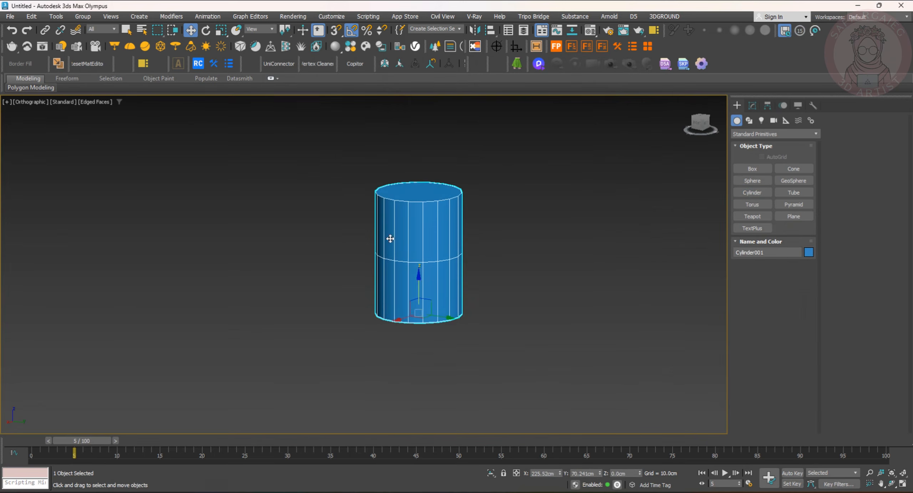
{"action": "right_click", "coordinate": [386, 239]}
Set the cylinder's height segments to 7 and convert it to an Editable Poly
{"action": "left_click", "coordinate": [753, 105]}
{"action": "left_click", "coordinate": [807, 264]}
{"action": "left_click_drag", "start_coordinate": [807, 264], "coordinate": [808, 251]}
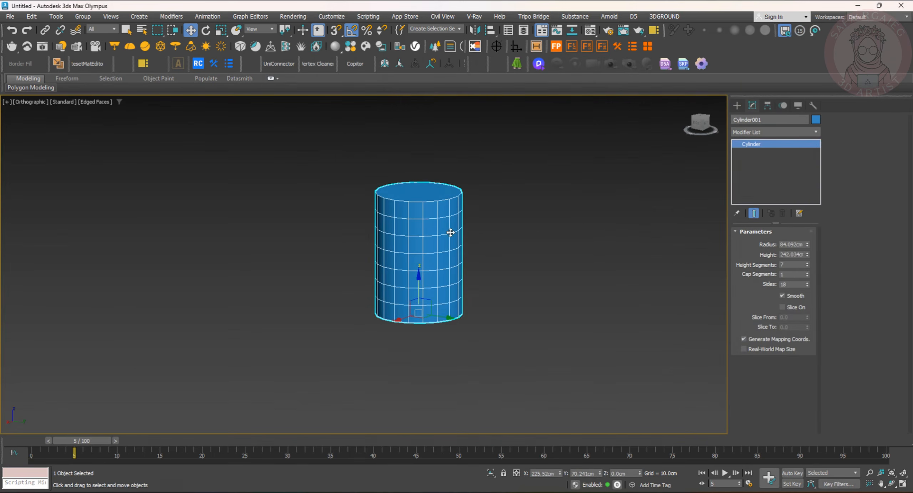
{"action": "right_click", "coordinate": [450, 232]}
{"action": "mouse_move", "coordinate": [474, 374]}
{"action": "left_click", "coordinate": [571, 377]}
Select two non-adjacent vertices on the cylinder's side and connect them with UniConnector
{"action": "key", "text": "1"}
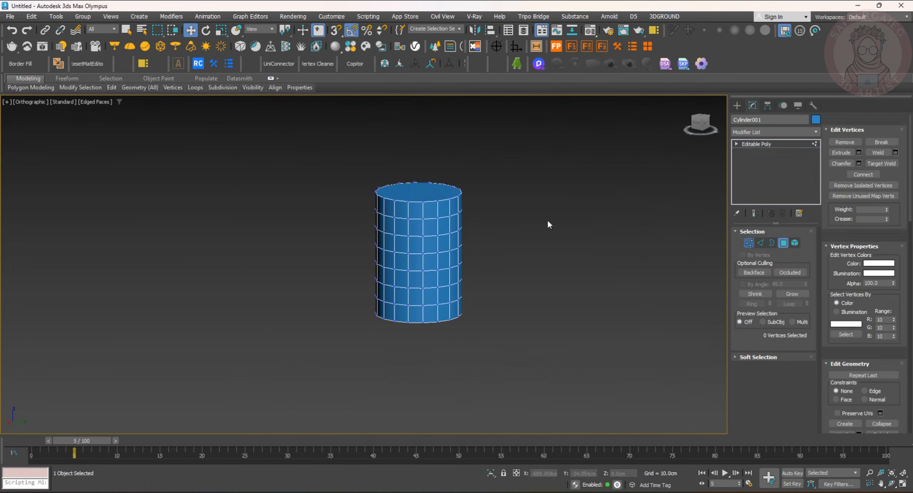
{"action": "scroll", "coordinate": [410, 219], "scroll_direction": "up", "scroll_amount": 4}
{"action": "left_click", "coordinate": [405, 219]}
{"action": "left_click", "coordinate": [435, 323], "text": "ctrl"}
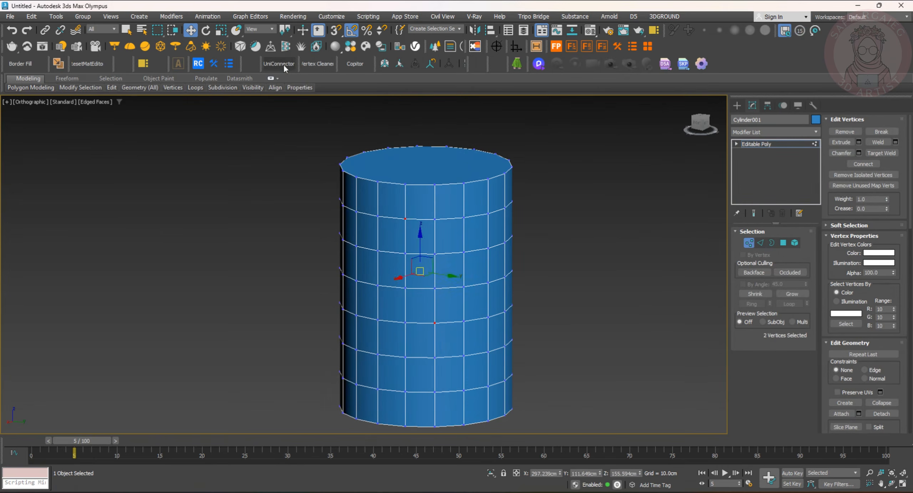
{"action": "left_click", "coordinate": [279, 63]}
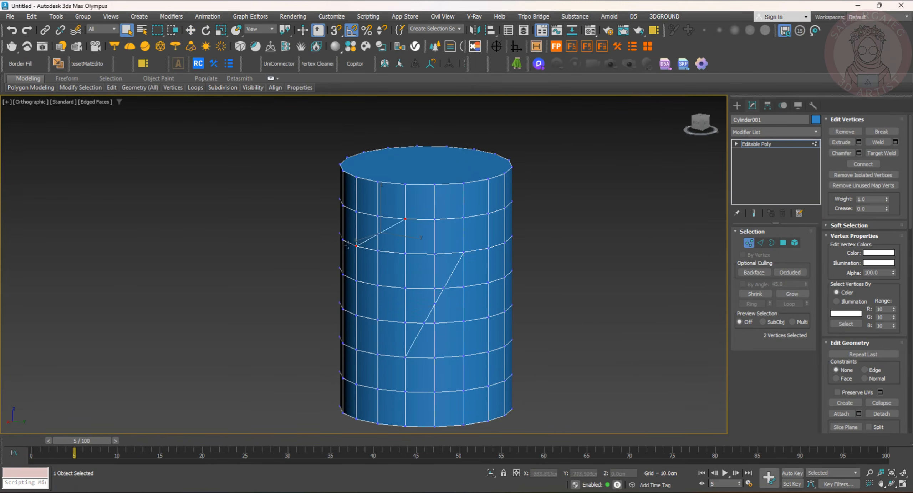
Remove a run of adjacent vertical edges from the cylinder's middle band and switch to vertex selection
{"action": "middle_click_drag", "start_coordinate": [348, 245], "coordinate": [472, 277], "text": "alt"}
{"action": "middle_click_drag", "start_coordinate": [309, 155], "coordinate": [314, 78]}
{"action": "middle_click_drag", "start_coordinate": [313, 77], "coordinate": [261, 80], "text": "alt"}
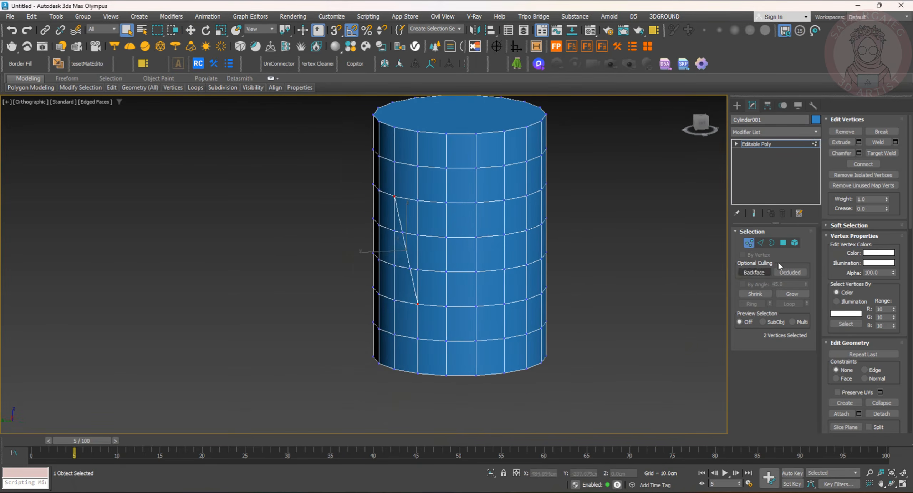
{"action": "left_click", "coordinate": [783, 243]}
{"action": "key", "text": "2"}
{"action": "left_click", "coordinate": [477, 250]}
{"action": "left_click", "coordinate": [504, 247], "text": "ctrl"}
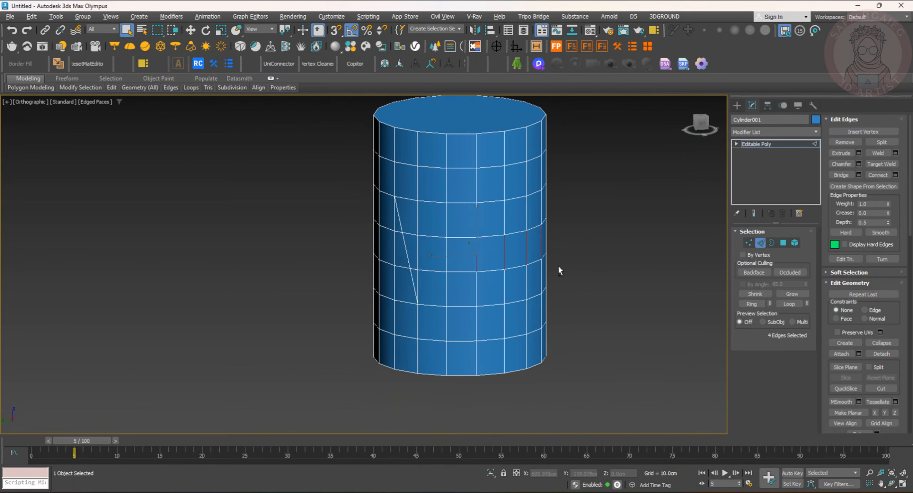
{"action": "middle_click_drag", "start_coordinate": [559, 271], "coordinate": [581, 243], "text": "alt"}
{"action": "left_click", "coordinate": [582, 243], "text": "ctrl"}
{"action": "key", "text": "1"}
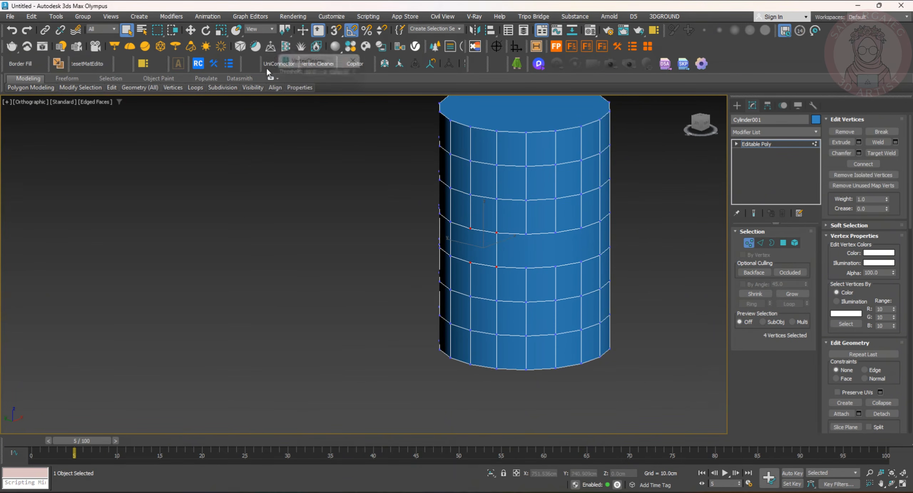
Undo the last vertex operations and connect two vertices above and below the cleared band with UniConnector
{"action": "key", "text": "ctrl+a"}
{"action": "key", "text": "ctrl+z"}
{"action": "key", "text": "ctrl+z"}
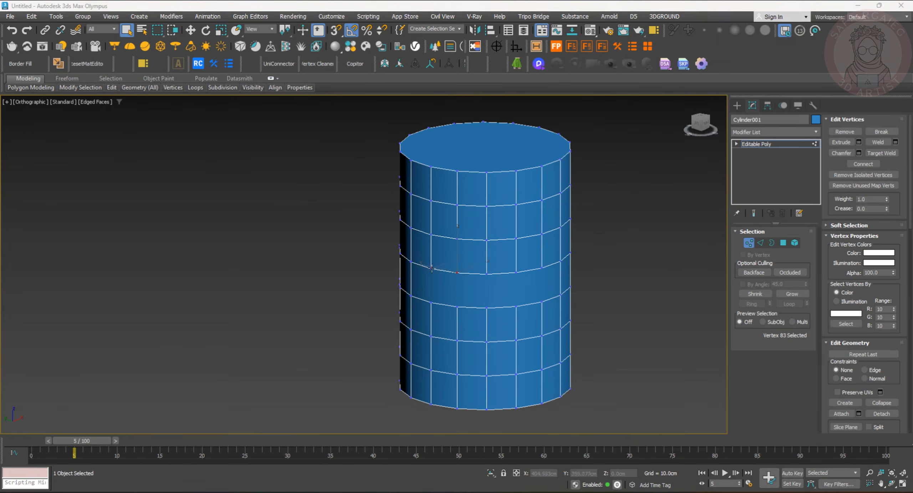
{"action": "left_click", "coordinate": [431, 267]}
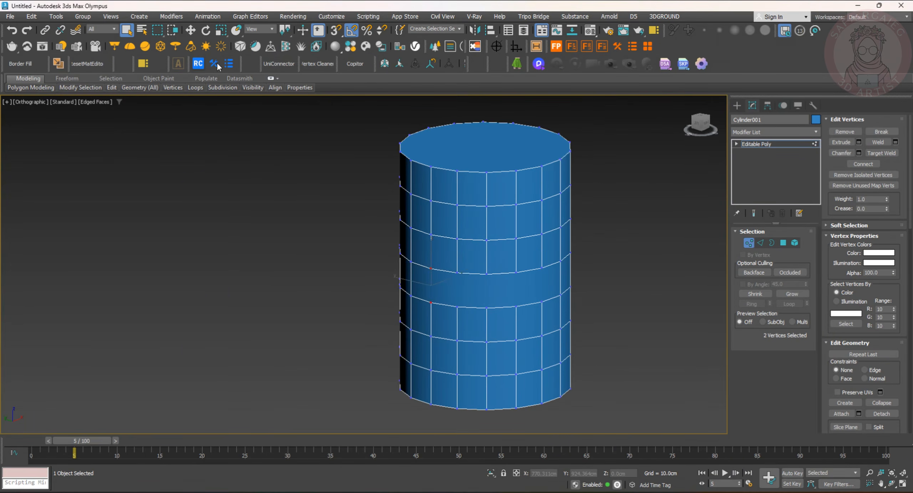
{"action": "left_click", "coordinate": [287, 67]}
Select two neighbouring polygons on the cylinder's side and delete them
{"action": "middle_click_drag", "start_coordinate": [321, 297], "coordinate": [712, 282], "text": "alt"}
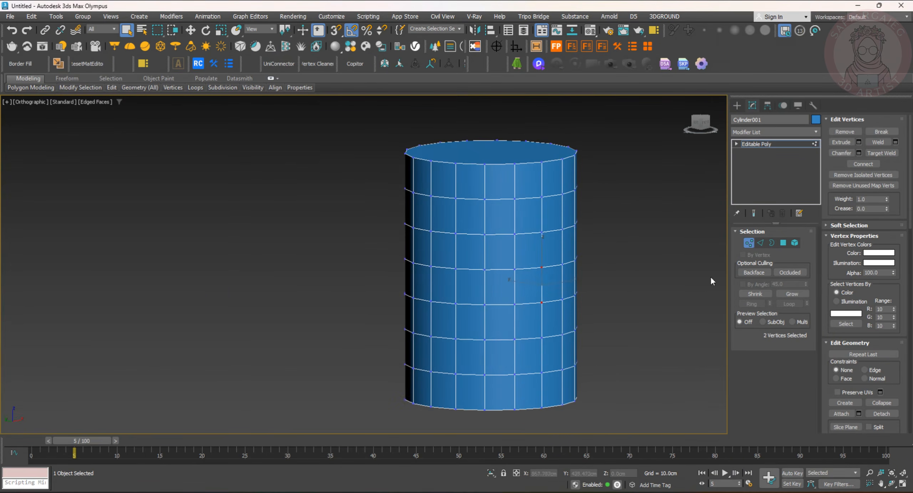
{"action": "left_click", "coordinate": [783, 242]}
{"action": "left_click", "coordinate": [500, 320]}
{"action": "left_click", "coordinate": [473, 319], "text": "ctrl"}
{"action": "key", "text": "Delete"}
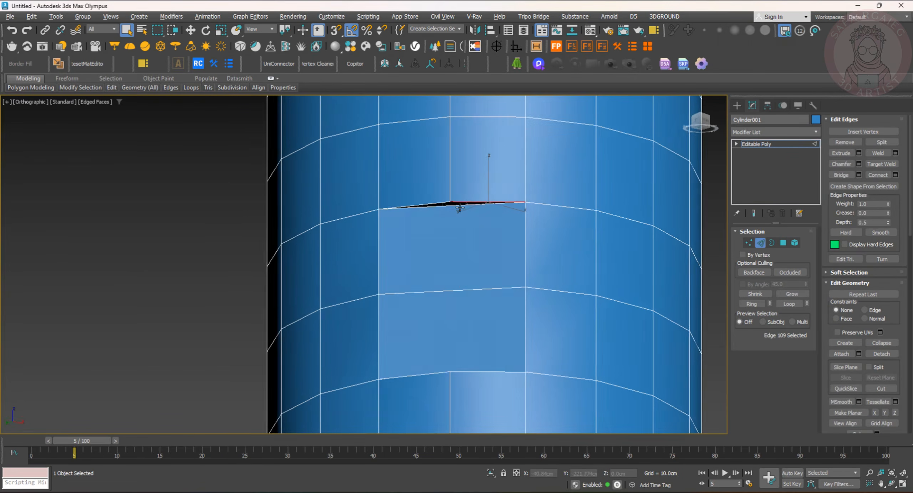
Select the horizontal edges of the two wide faces, connect them through the middle with UniConnector and return to vertex selection
{"action": "left_click", "coordinate": [462, 207]}
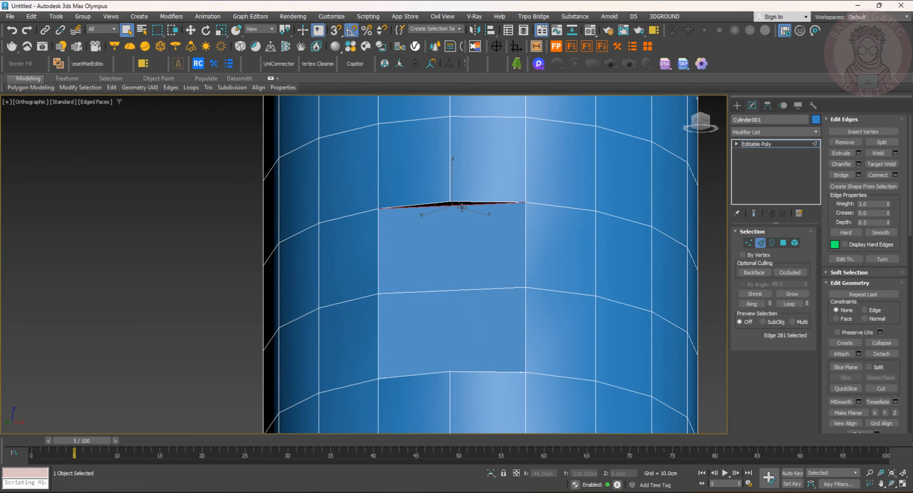
{"action": "left_click", "coordinate": [456, 288], "text": "ctrl"}
{"action": "mouse_move", "coordinate": [467, 361]}
{"action": "middle_mouse_down", "text": "alt"}
{"action": "mouse_move", "coordinate": [466, 389]}
{"action": "mouse_move", "coordinate": [463, 379]}
{"action": "middle_mouse_up", "text": "alt"}
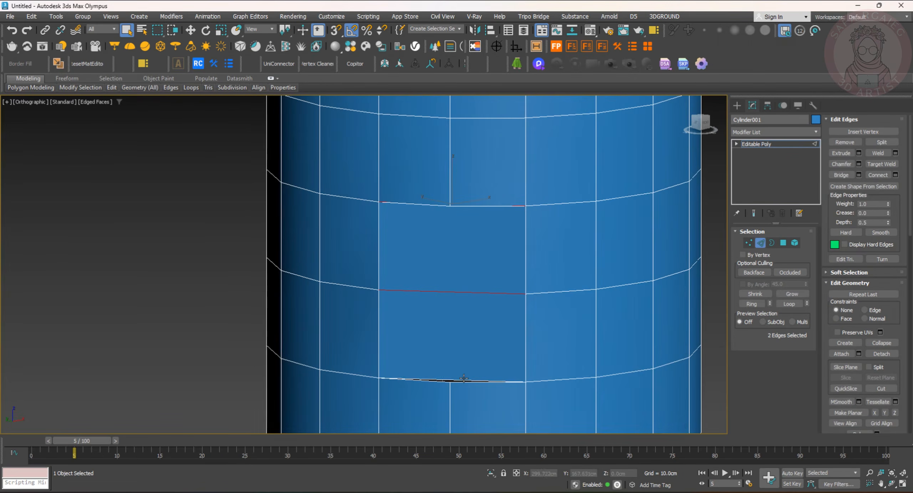
{"action": "left_click", "coordinate": [282, 64]}
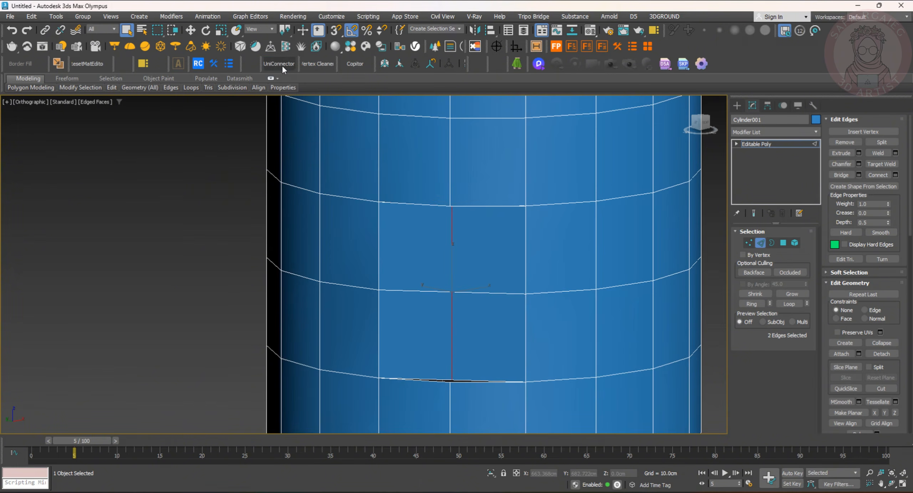
{"action": "left_click", "coordinate": [749, 244]}
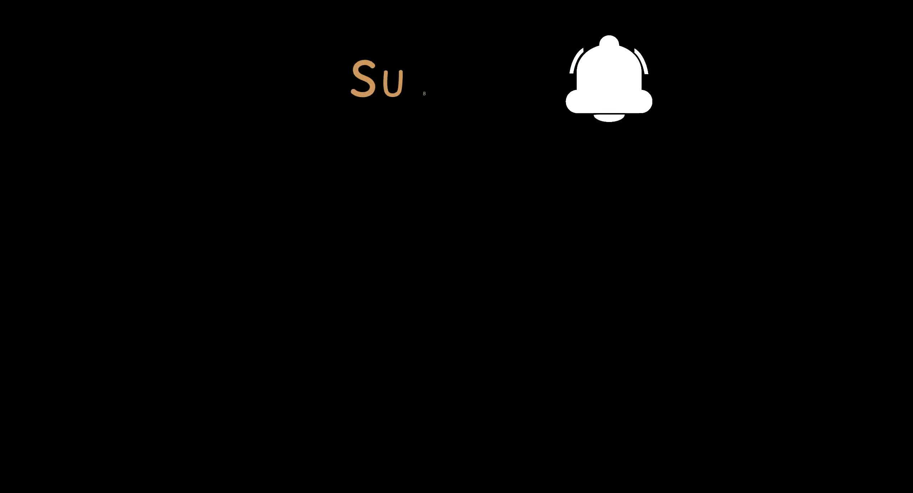